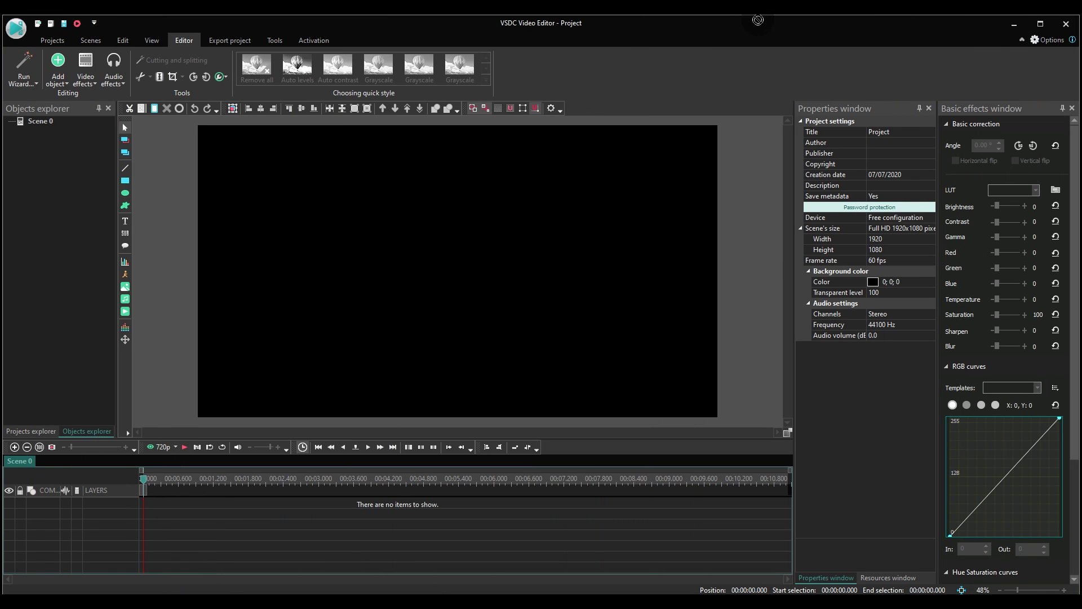
Step: Add the sample.mp4 video to the scene and split the clip at about 00:00:02.366
{"action": "left_click_drag", "start_coordinate": [432, 274], "coordinate": [375, 281]}
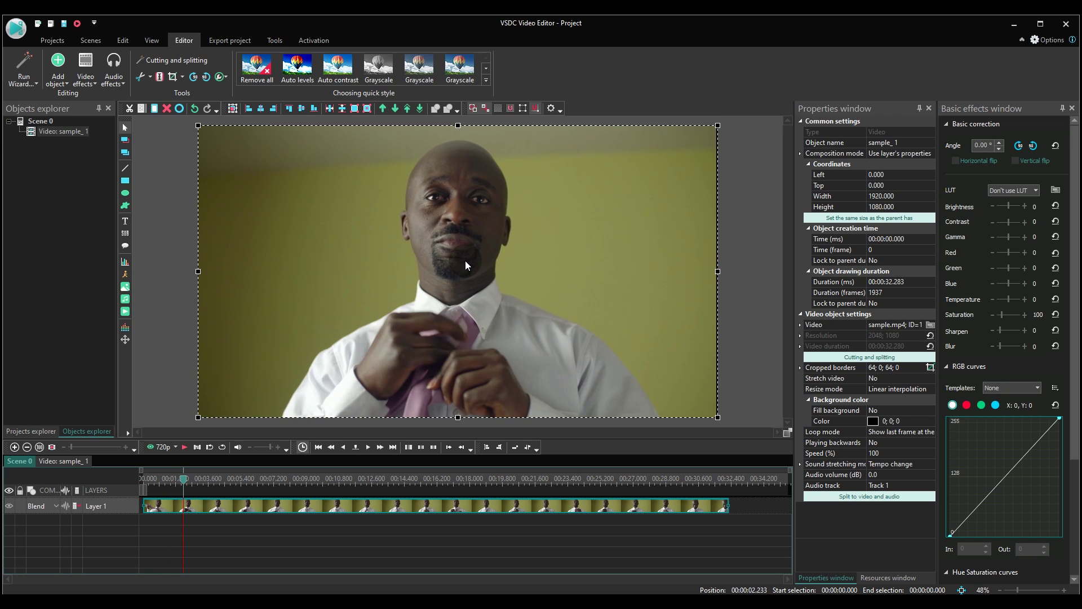
{"action": "left_click_drag", "start_coordinate": [293, 435], "coordinate": [242, 547]}
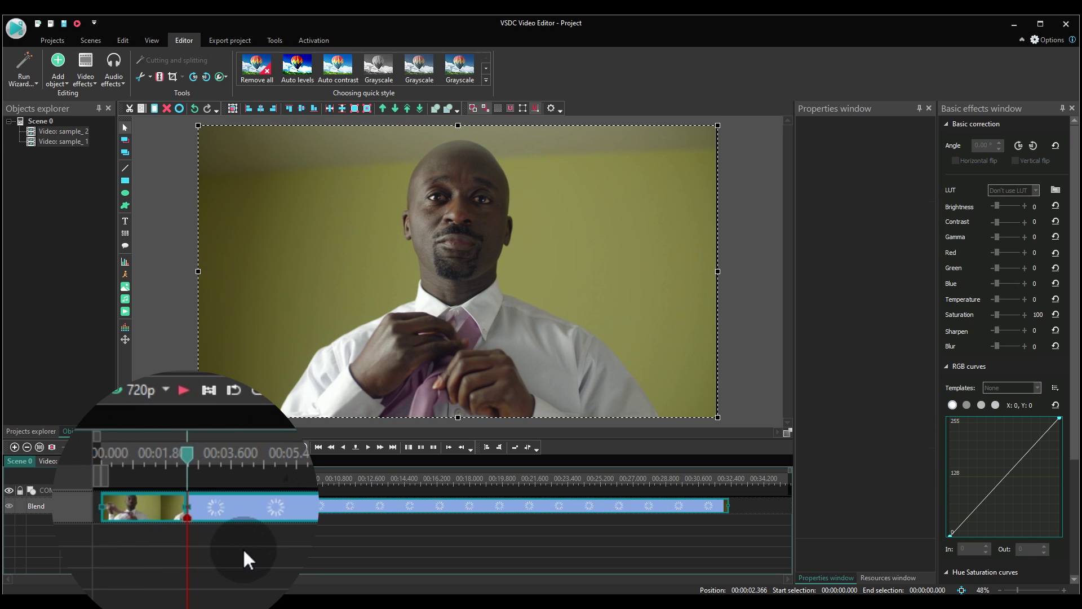
Step: Create a snapshot of the frame at the split point and place the image on a new layer from the cursor position
{"action": "left_click", "coordinate": [223, 76]}
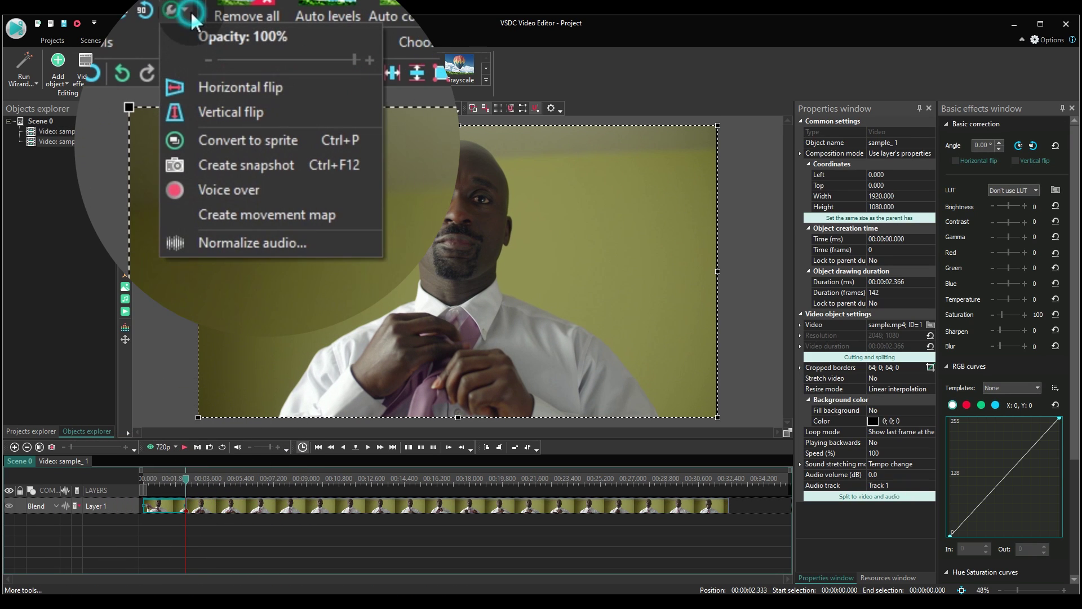
{"action": "left_click", "coordinate": [302, 163]}
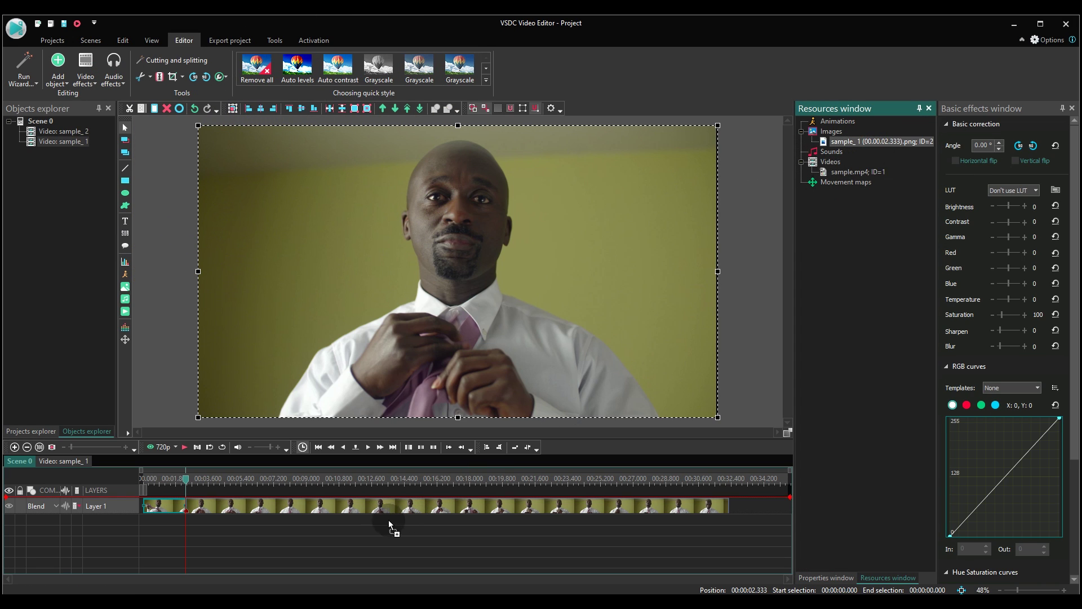
{"action": "left_click_drag", "start_coordinate": [292, 520], "coordinate": [293, 521]}
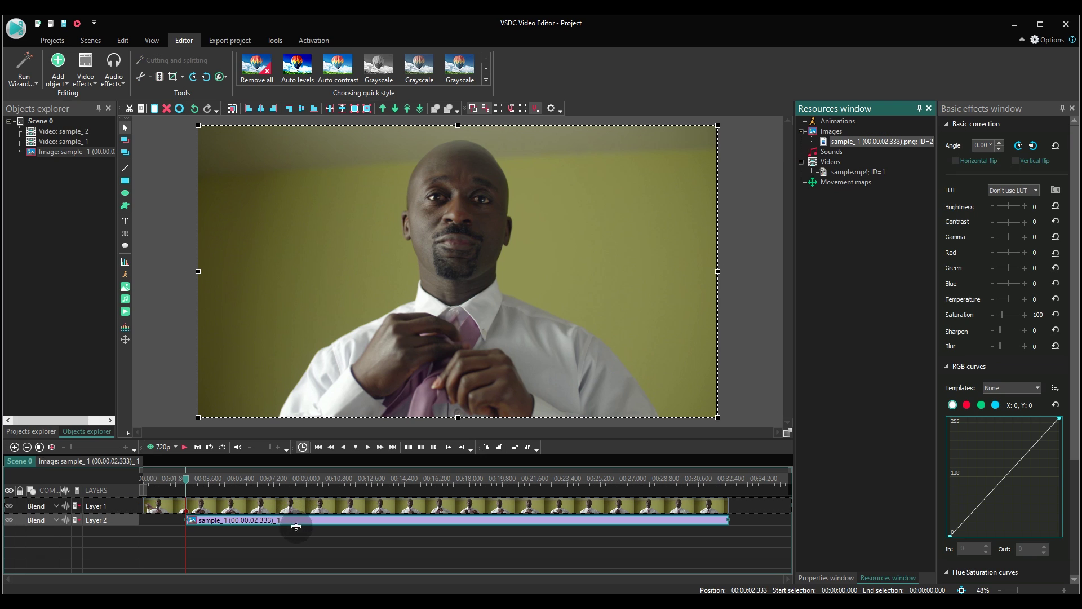
{"action": "left_click", "coordinate": [355, 524]}
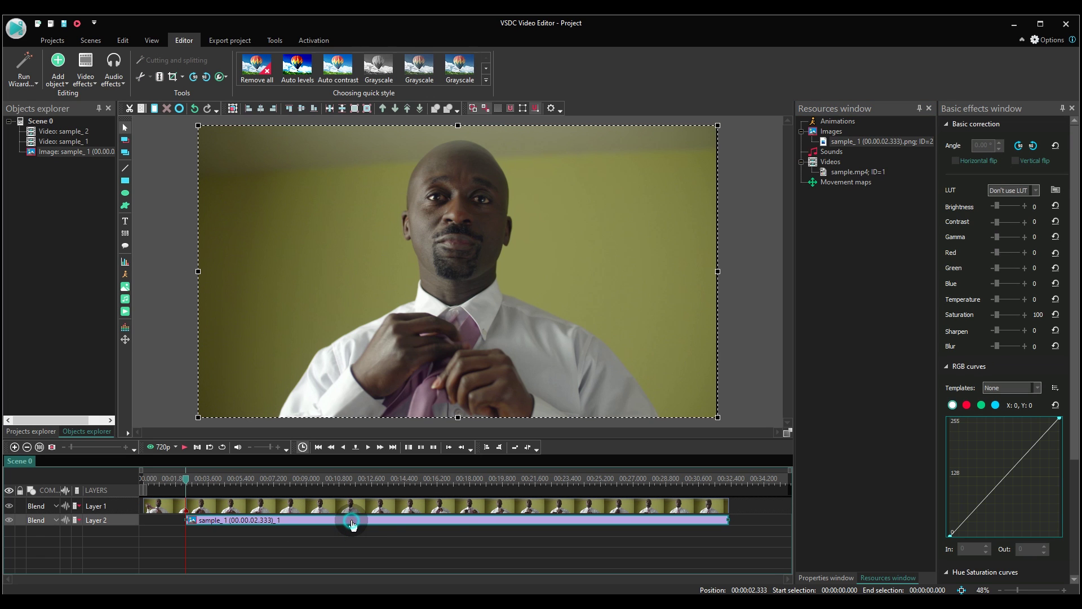
Step: Set the snapshot image's drawing duration to 00:00:02.000
{"action": "left_click", "coordinate": [824, 578]}
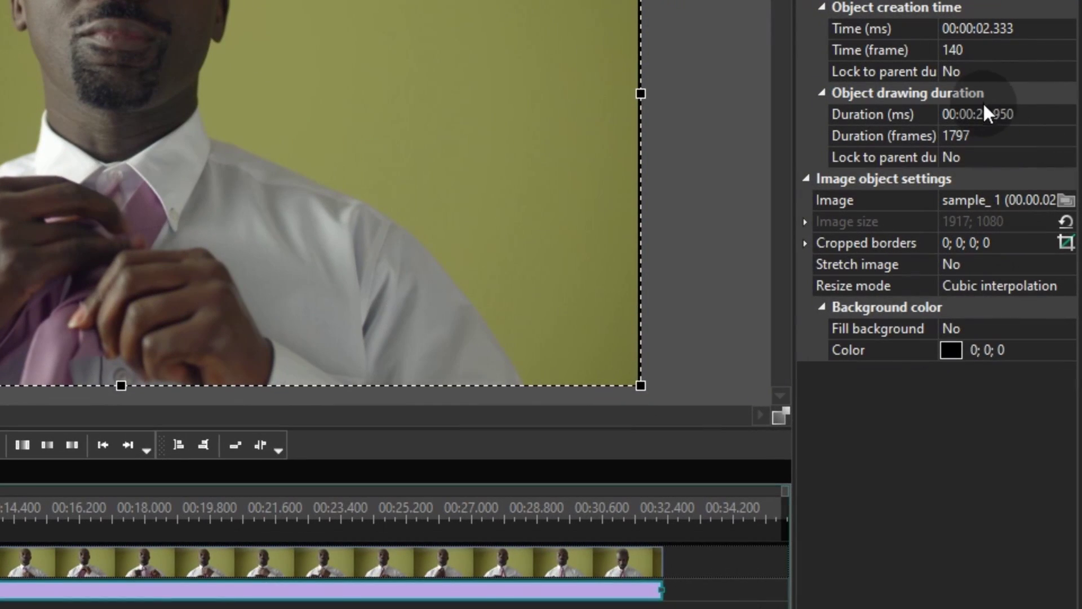
{"action": "left_click", "coordinate": [981, 114]}
{"action": "type", "text": "02000"}
{"action": "key", "text": "Return"}
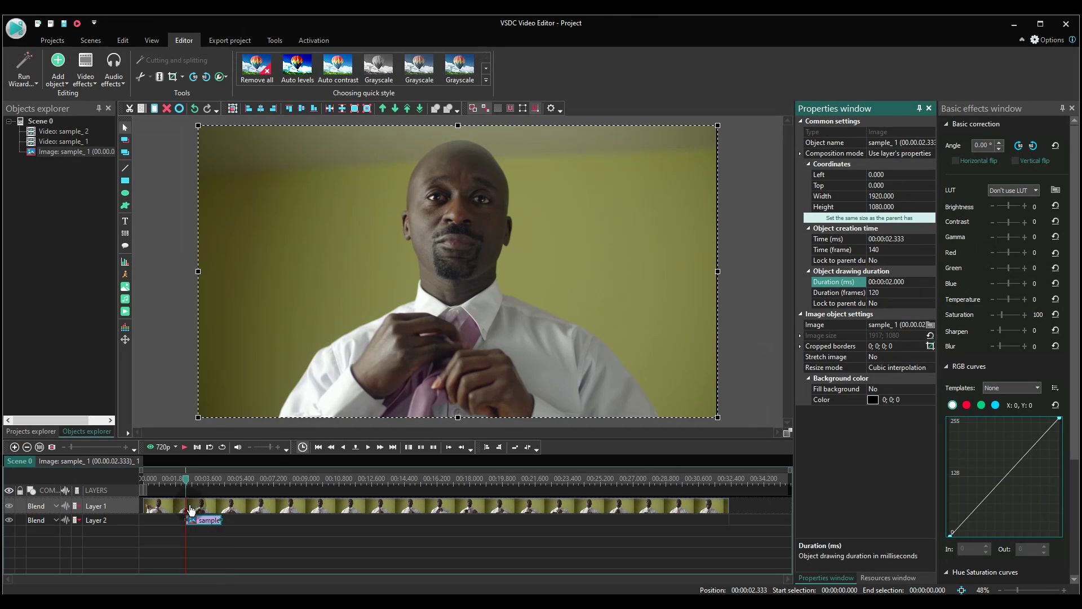
Step: Arrange the snapshot image between the two video parts on one layer and close the gaps between the clips
{"action": "left_click_drag", "start_coordinate": [190, 510], "coordinate": [213, 507]}
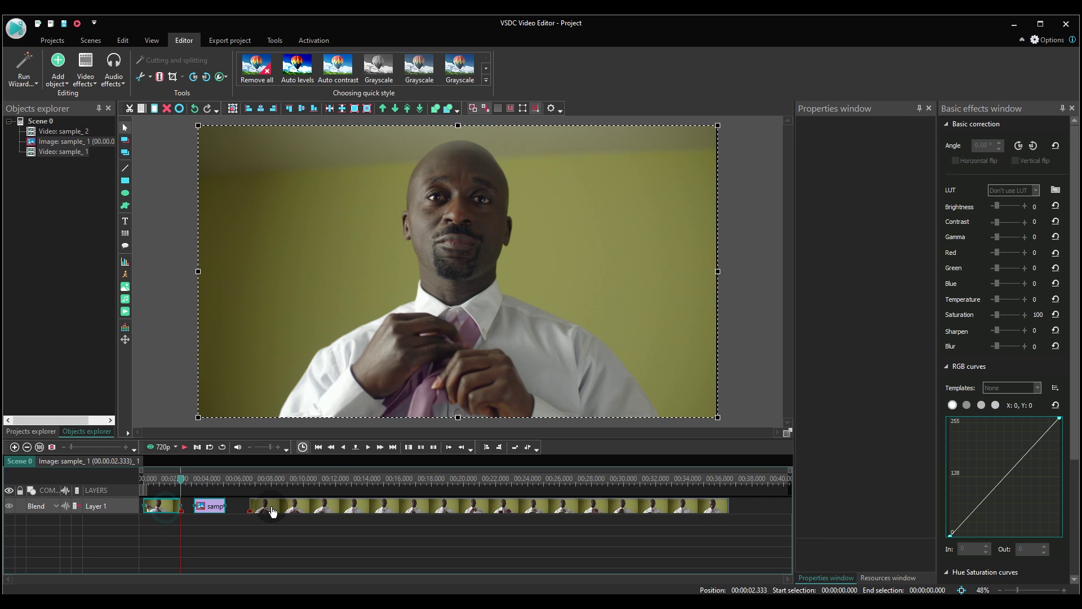
{"action": "left_click", "coordinate": [508, 447]}
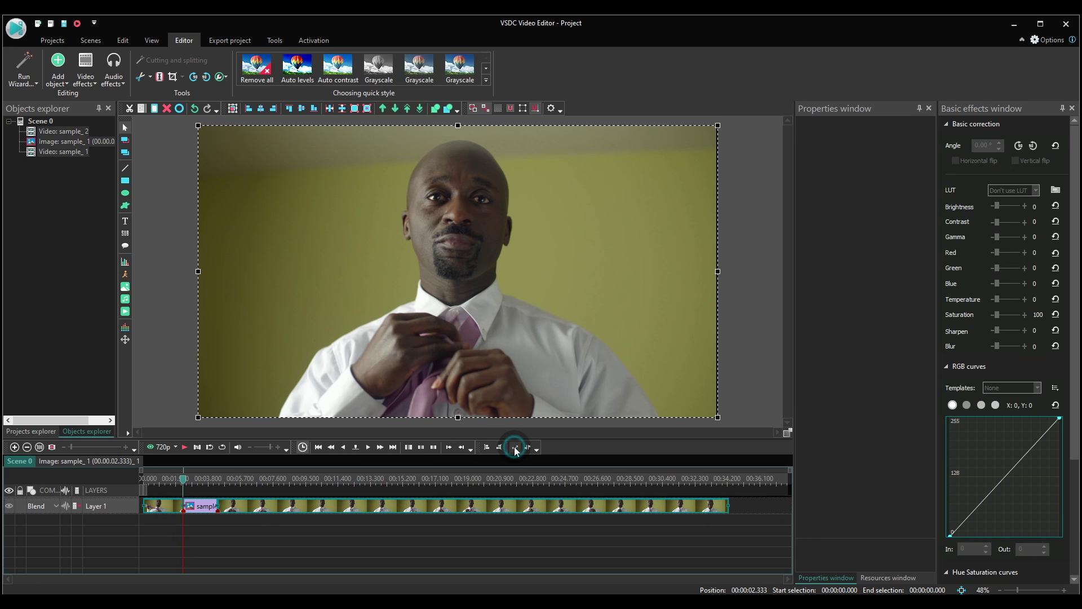
Step: Try several Instagram-type quick styles on the snapshot image and apply the Gotham style
{"action": "left_click", "coordinate": [206, 514]}
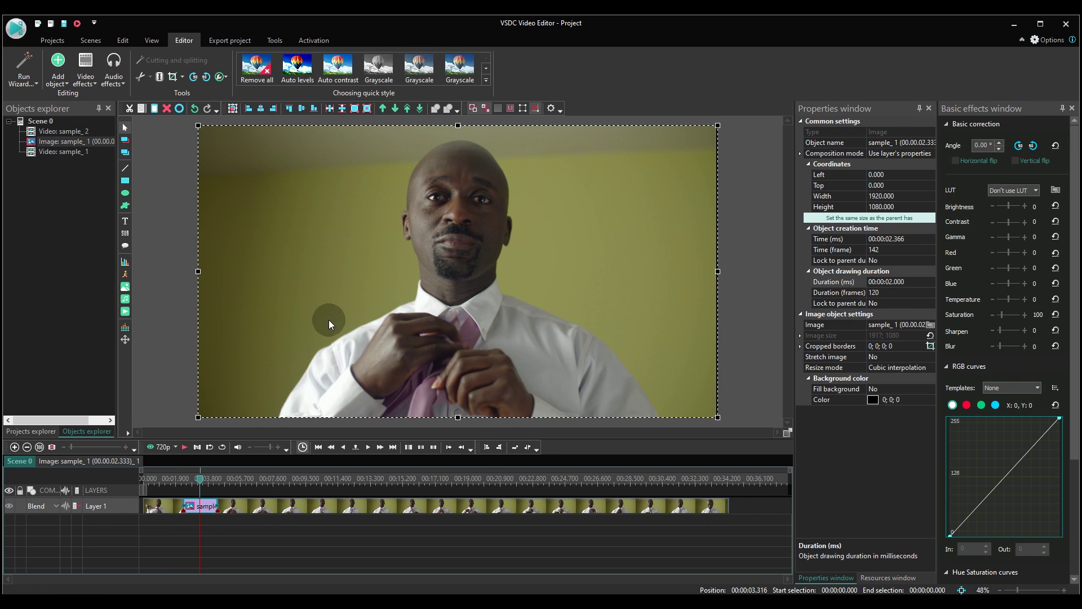
{"action": "left_click", "coordinate": [486, 80]}
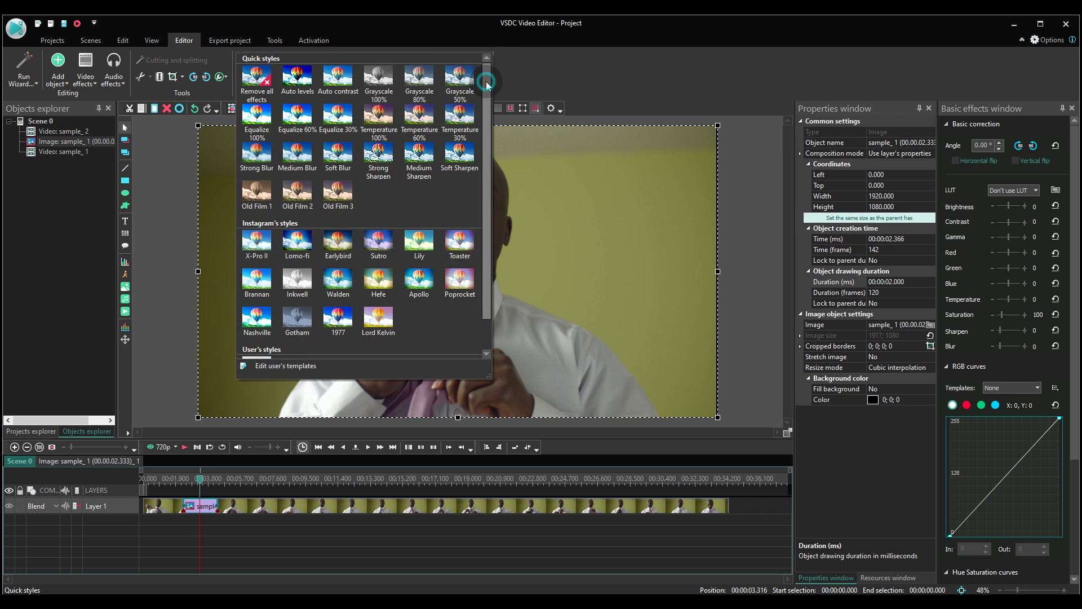
{"action": "scroll", "coordinate": [473, 155], "scroll_direction": "down", "scroll_amount": 1}
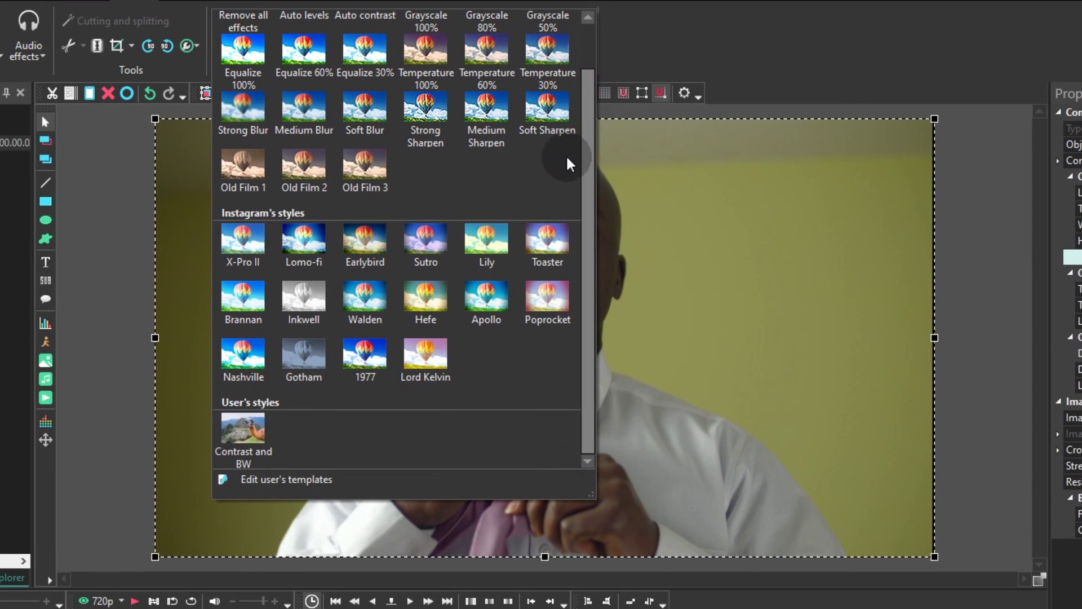
{"action": "left_click", "coordinate": [297, 248]}
{"action": "left_click", "coordinate": [586, 33]}
{"action": "left_click", "coordinate": [251, 43]}
{"action": "left_click", "coordinate": [372, 40]}
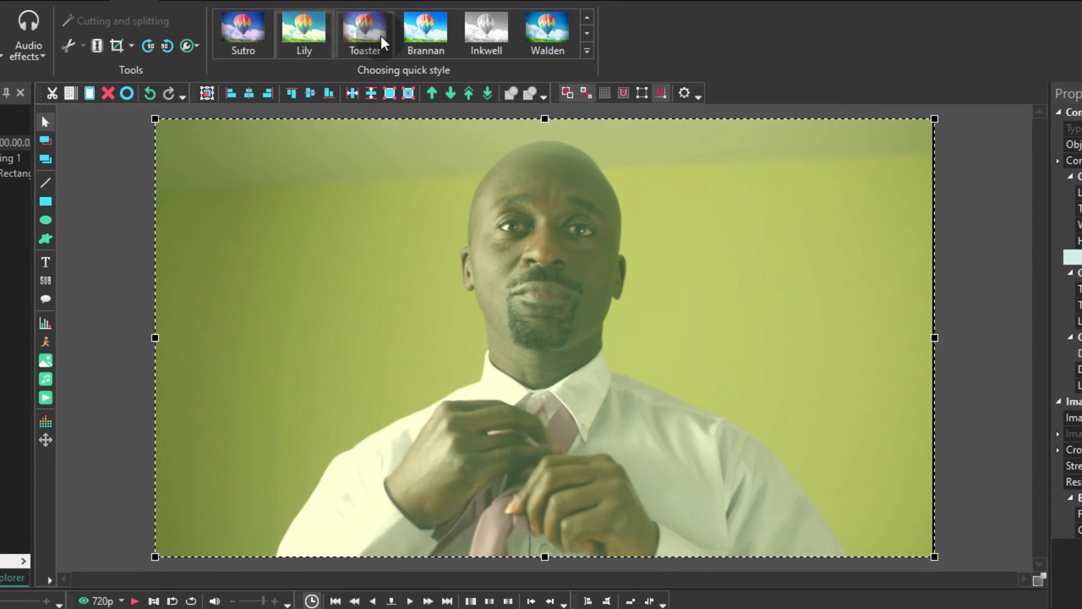
{"action": "left_click", "coordinate": [425, 34]}
{"action": "left_click", "coordinate": [486, 34]}
{"action": "left_click", "coordinate": [544, 34]}
{"action": "left_click", "coordinate": [587, 33]}
{"action": "left_click", "coordinate": [243, 34]}
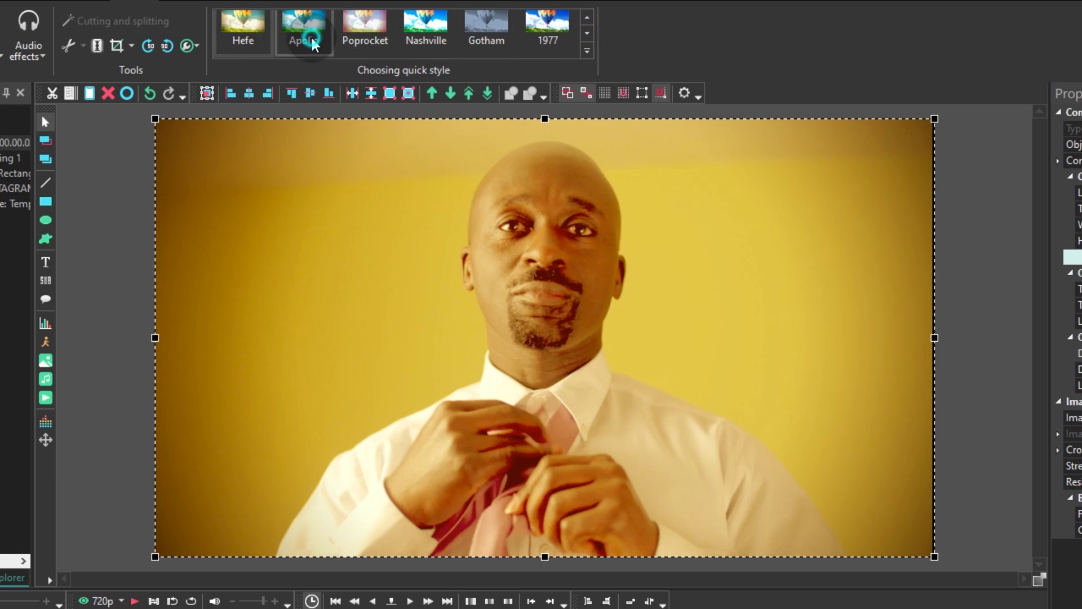
{"action": "left_click", "coordinate": [307, 37]}
{"action": "left_click", "coordinate": [365, 34]}
{"action": "left_click", "coordinate": [429, 39]}
{"action": "left_click", "coordinate": [488, 39]}
{"action": "left_click", "coordinate": [558, 39]}
{"action": "left_click", "coordinate": [486, 34]}
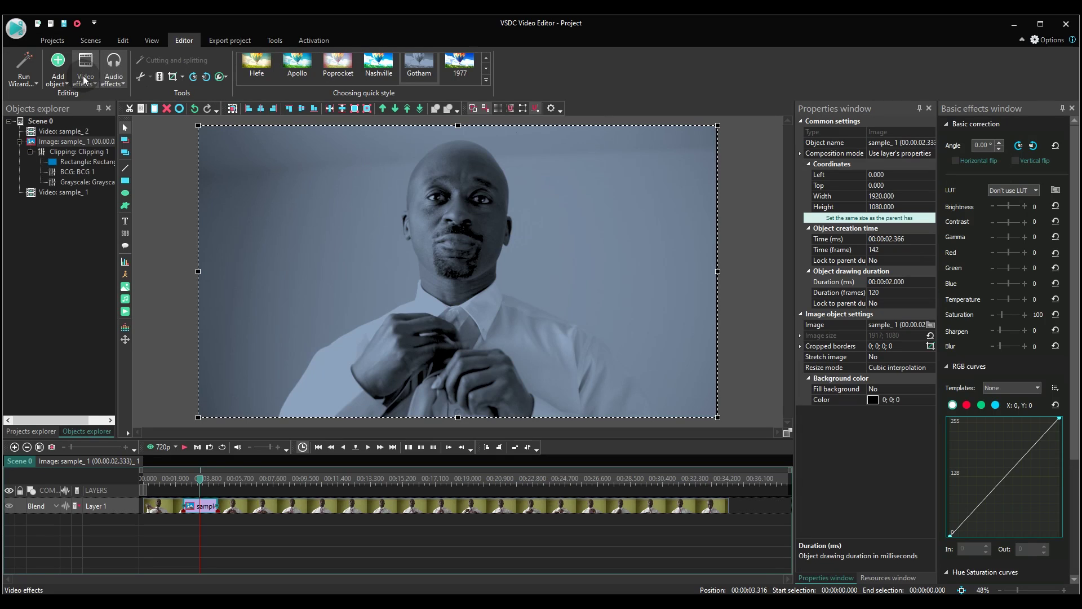
Step: Add a Zoom transform effect to the snapshot image, covering its full two seconds
{"action": "left_click", "coordinate": [83, 79]}
{"action": "left_click", "coordinate": [112, 133]}
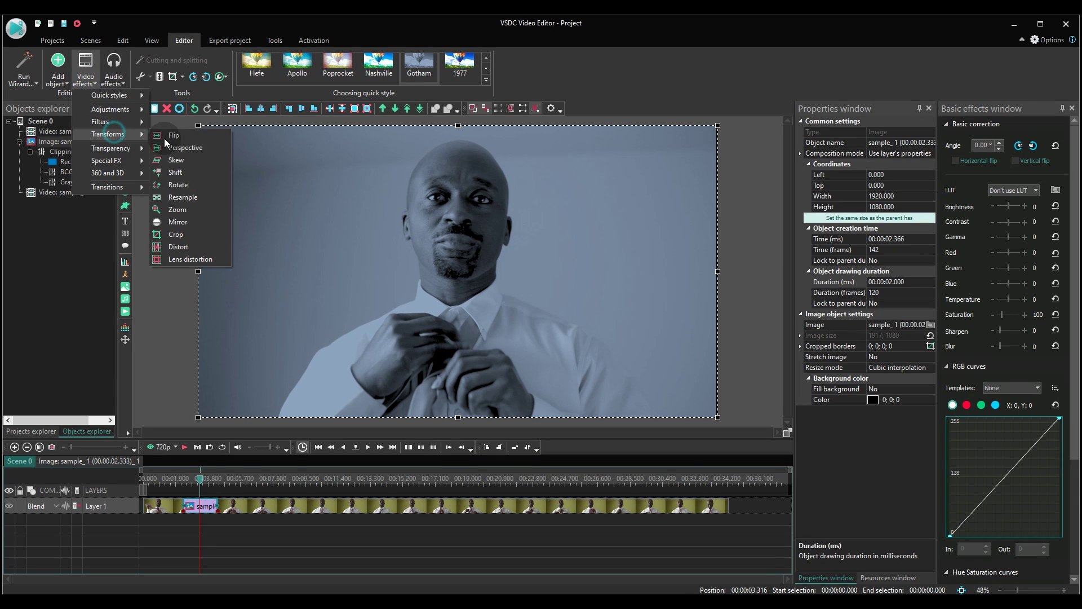
{"action": "left_click", "coordinate": [202, 212]}
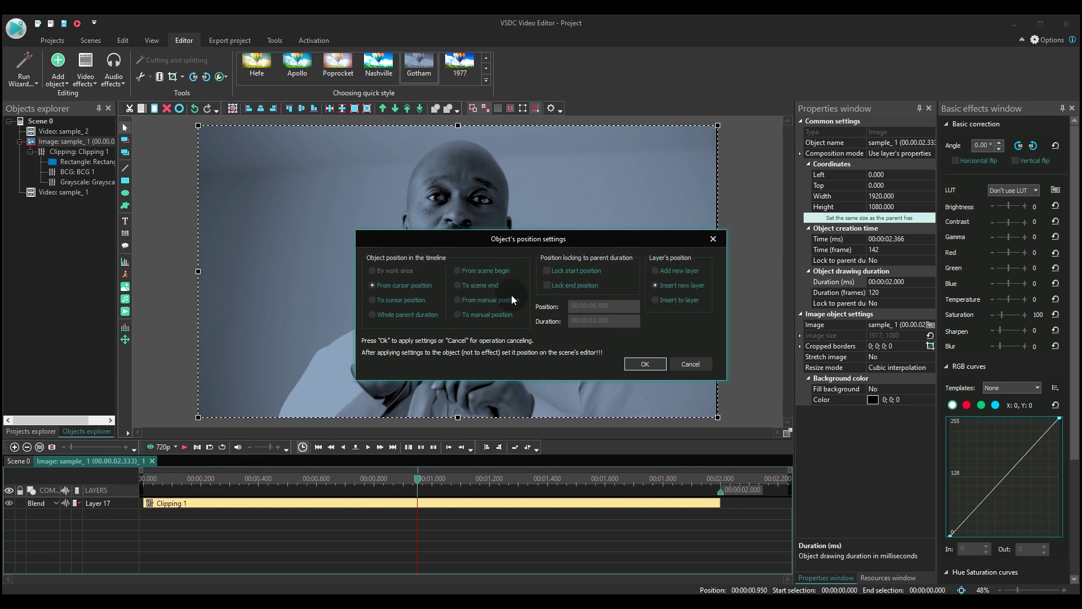
{"action": "left_click", "coordinate": [644, 364]}
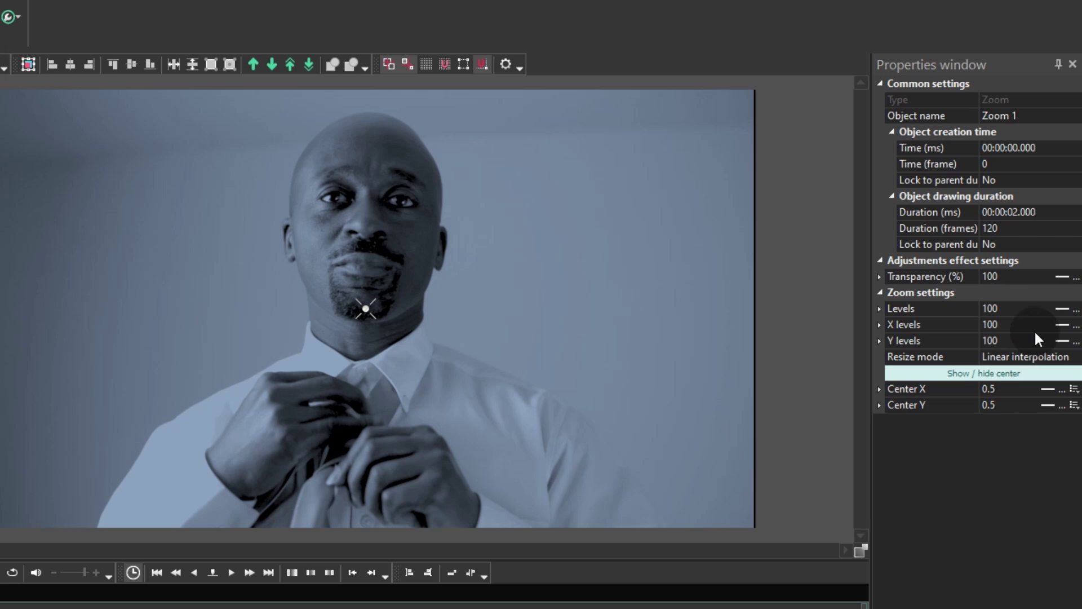
Step: Make the Zoom effect's Levels change linearly from 100 to 110
{"action": "left_click", "coordinate": [1026, 310]}
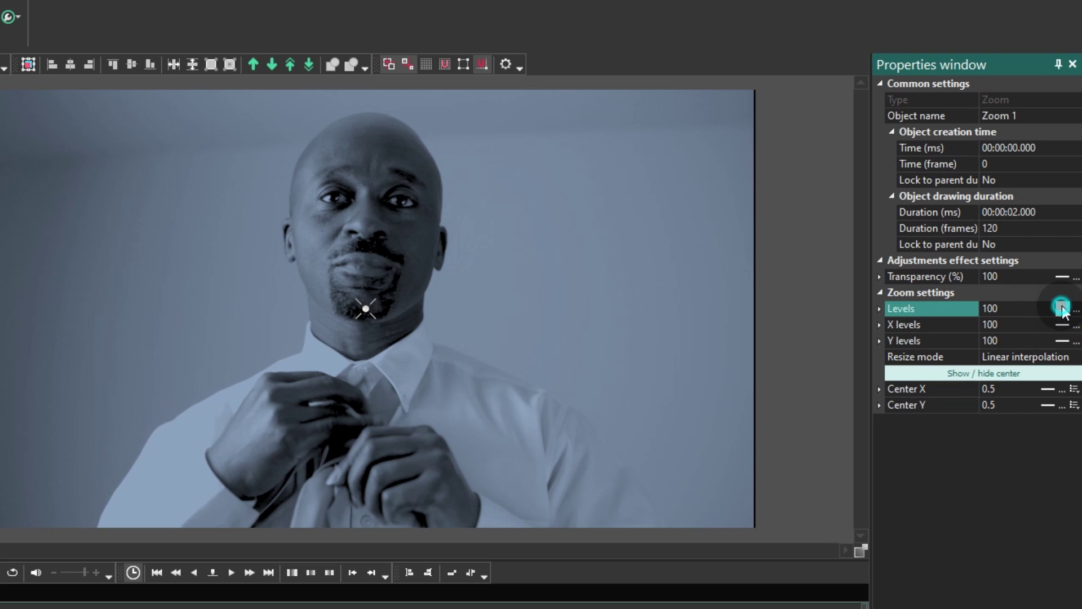
{"action": "left_click", "coordinate": [1062, 308]}
{"action": "left_click", "coordinate": [1018, 310]}
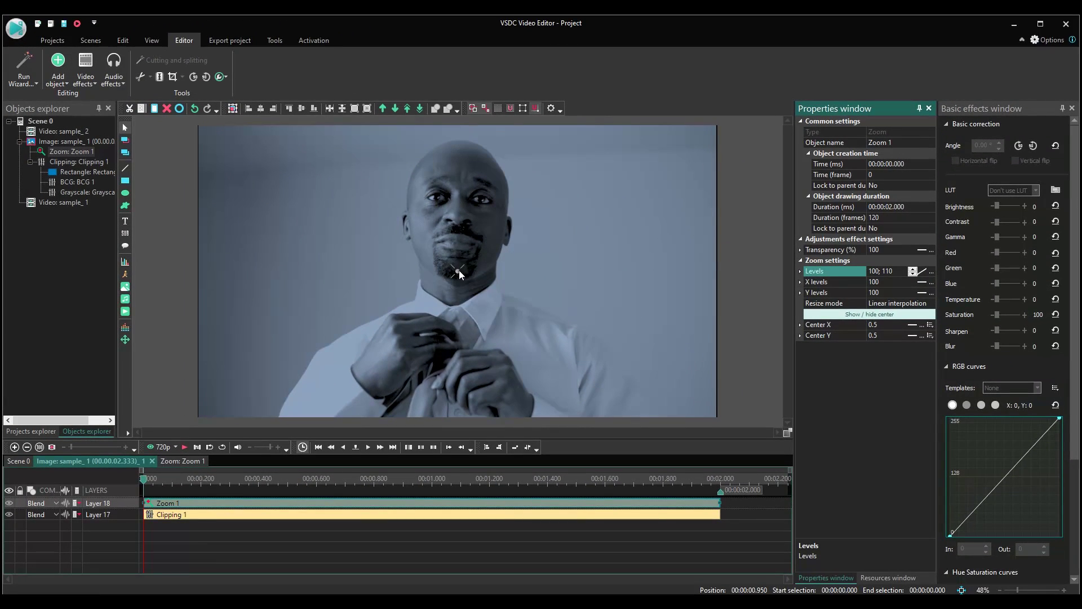
Step: Move the zoom center up onto the man's face, to Center Y 0.29, and preview the zoom
{"action": "left_click_drag", "start_coordinate": [368, 306], "coordinate": [373, 250]}
{"action": "left_click_drag", "start_coordinate": [462, 233], "coordinate": [453, 212]}
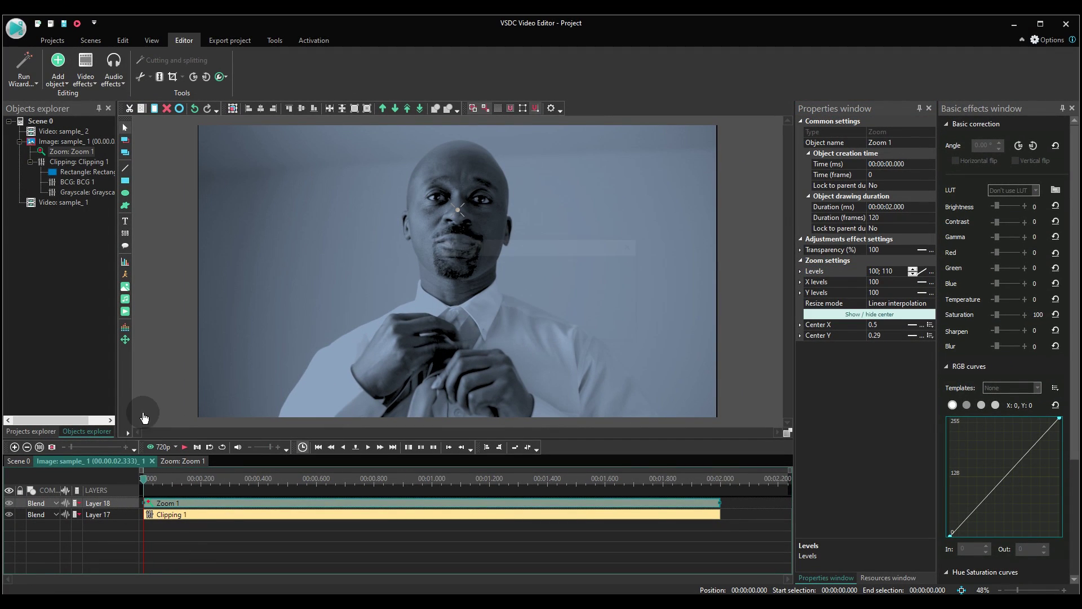
{"action": "key", "text": "space"}
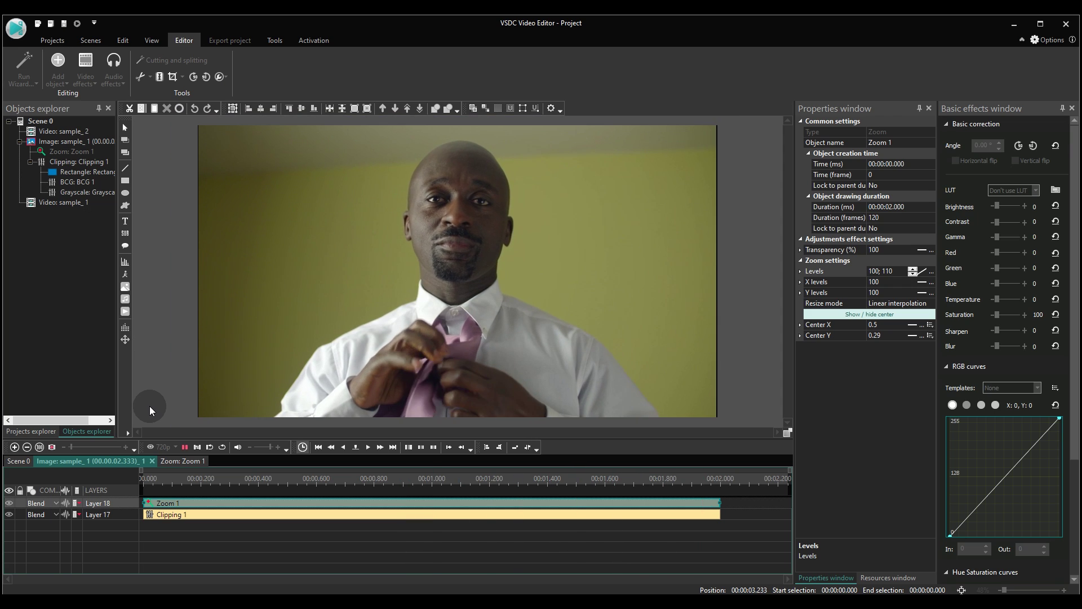
{"action": "left_click", "coordinate": [158, 478]}
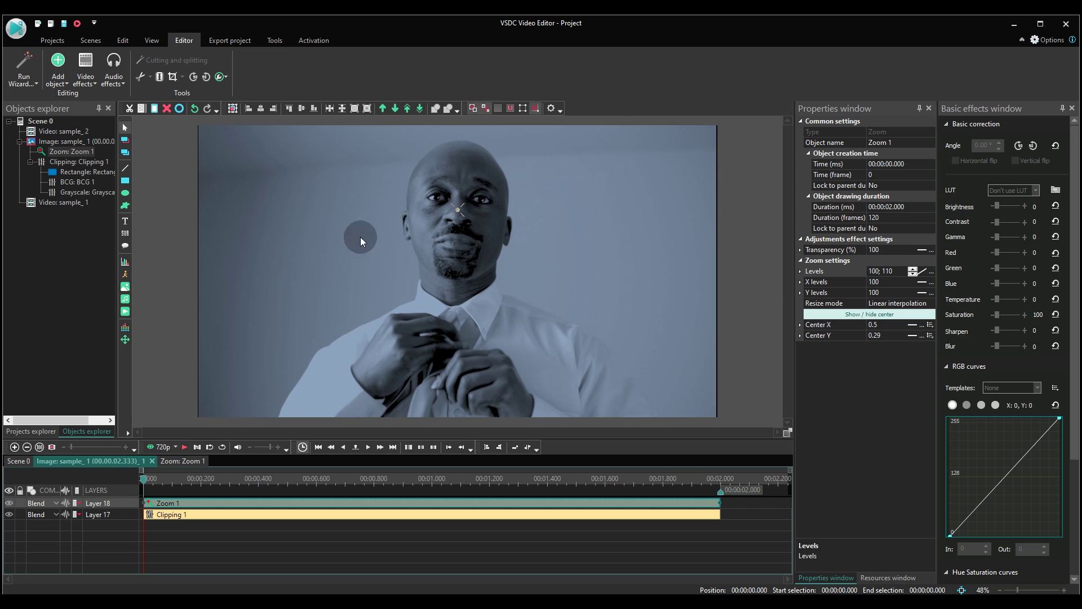
Step: Add a Glitch special effect to the snapshot image for the whole parent duration with the end position locked
{"action": "left_click", "coordinate": [86, 82]}
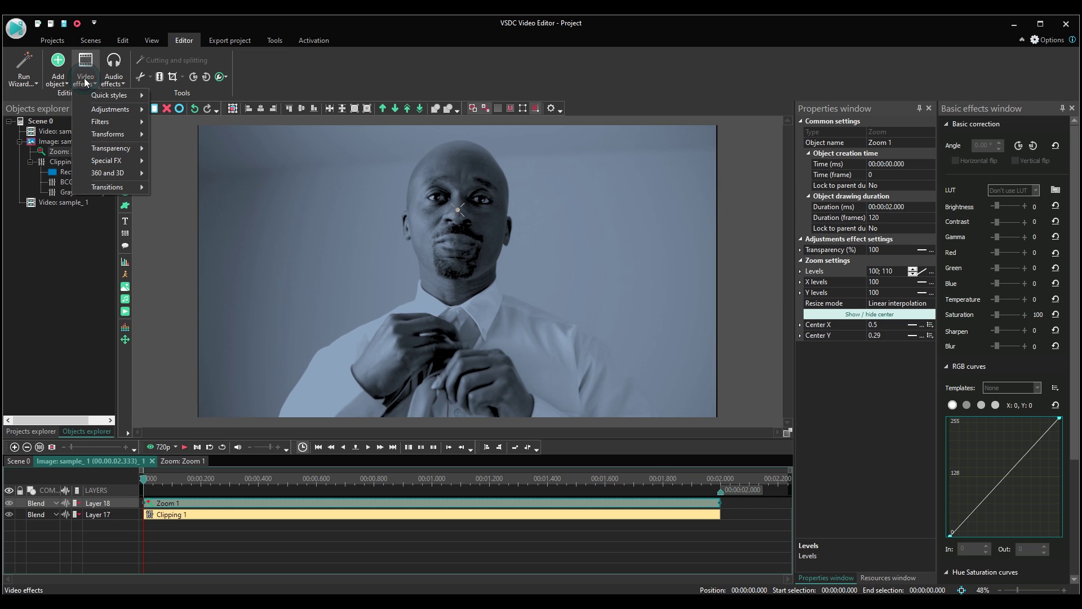
{"action": "left_click", "coordinate": [115, 161]}
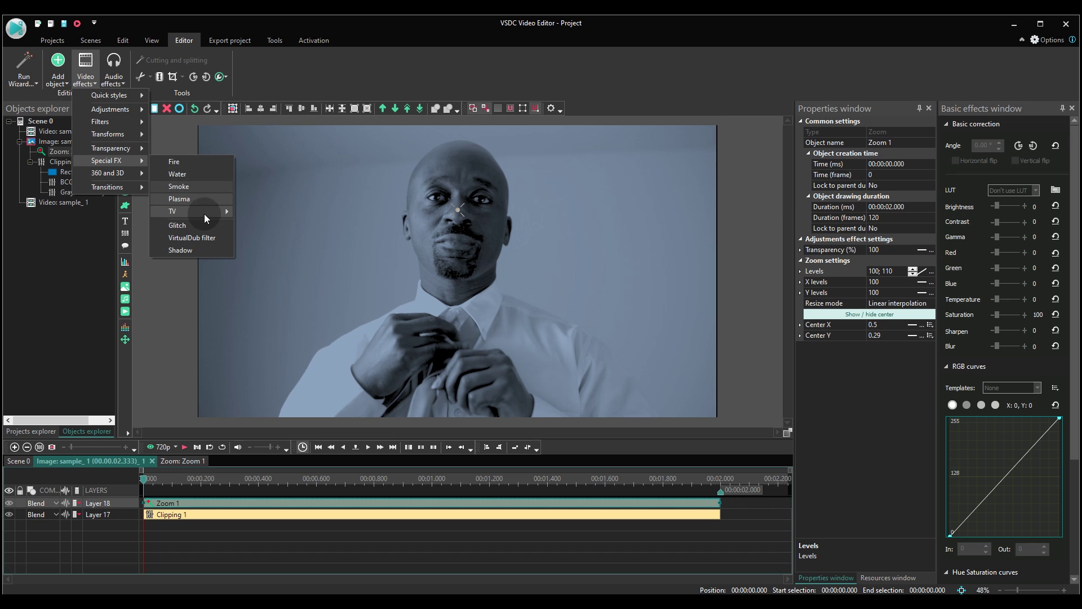
{"action": "left_click", "coordinate": [211, 227]}
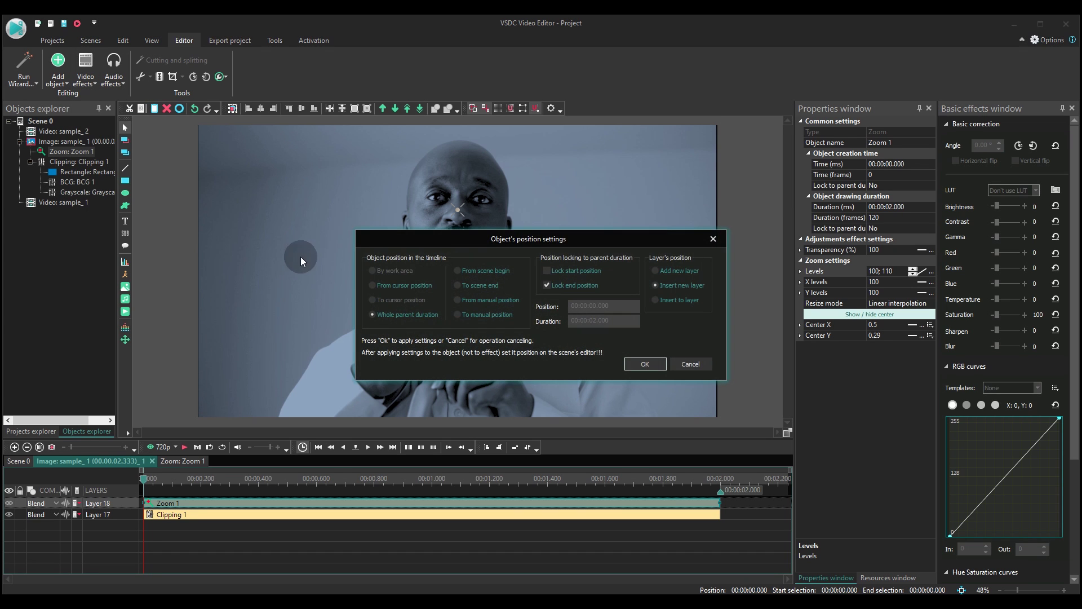
{"action": "key", "text": "Return"}
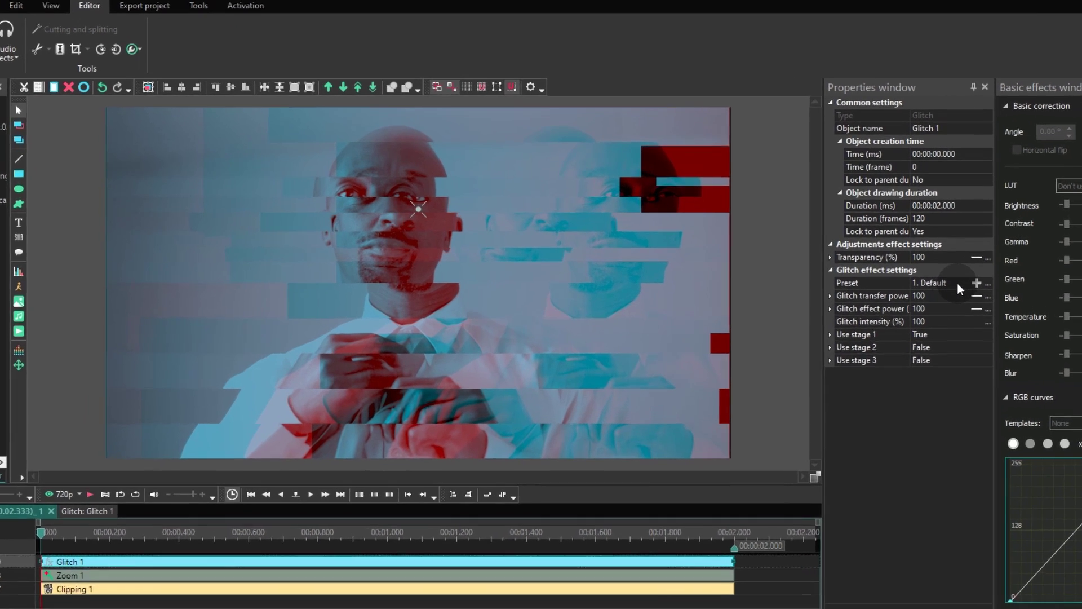
Step: Set the Glitch effect's preset to 8. Minor Damage and preview the result
{"action": "left_click", "coordinate": [907, 271]}
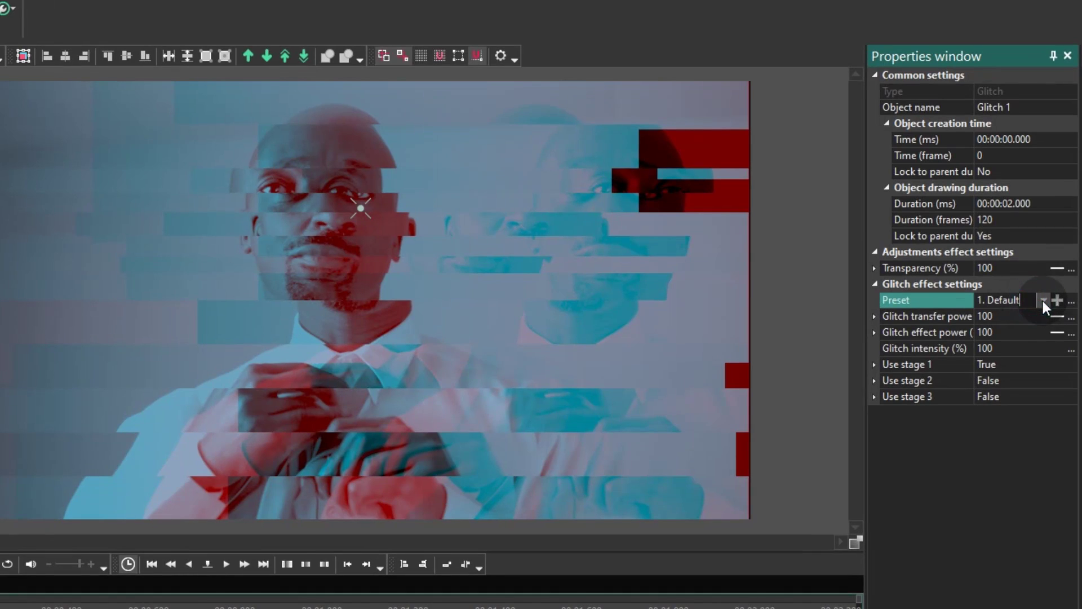
{"action": "left_click", "coordinate": [1042, 300]}
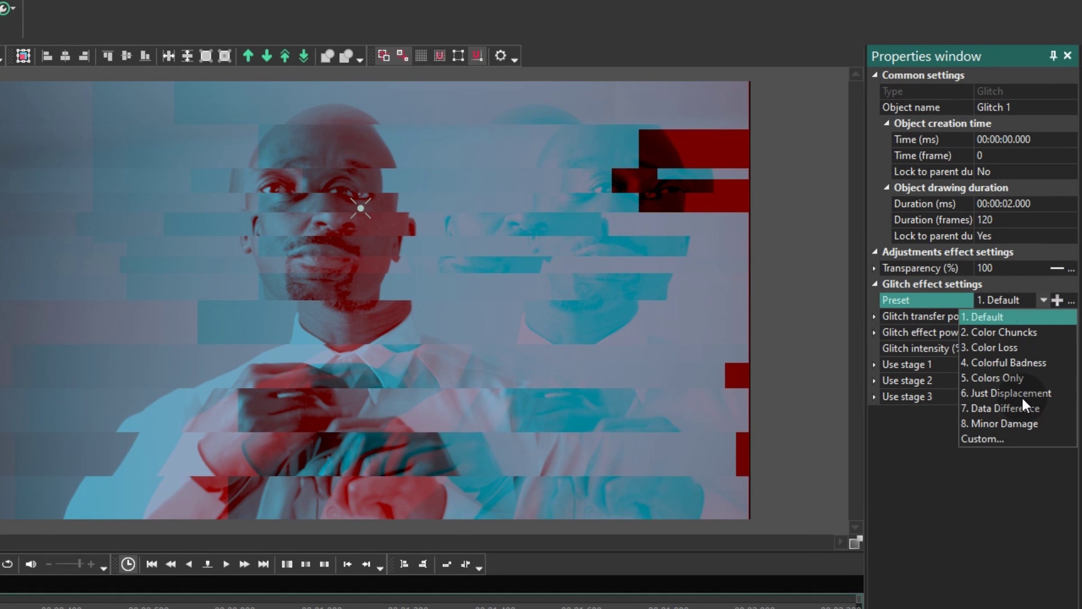
{"action": "left_click", "coordinate": [1018, 423]}
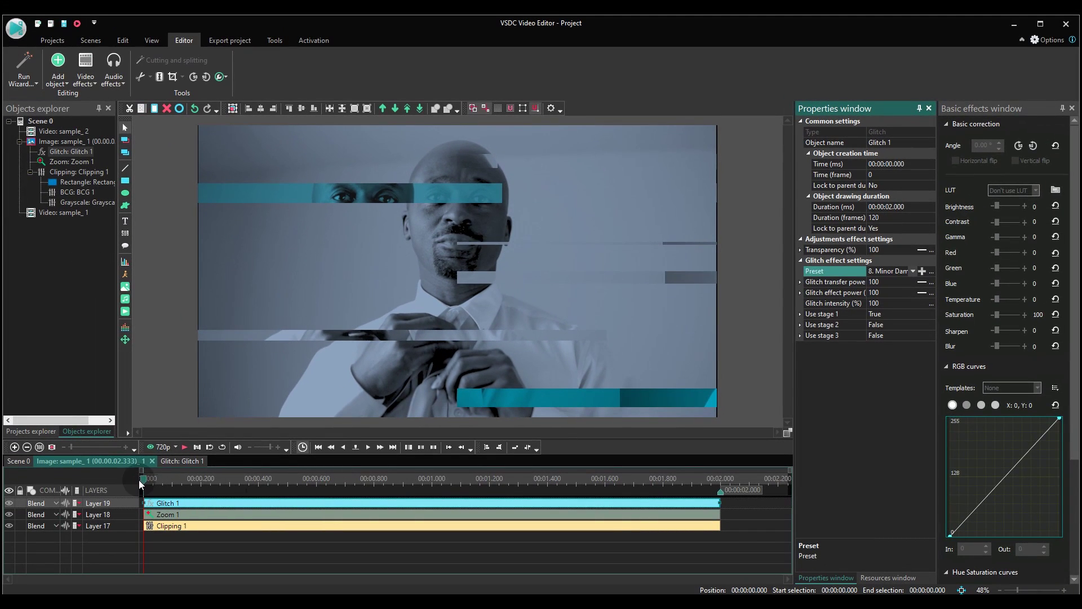
{"action": "left_click", "coordinate": [180, 217]}
{"action": "key", "text": "space"}
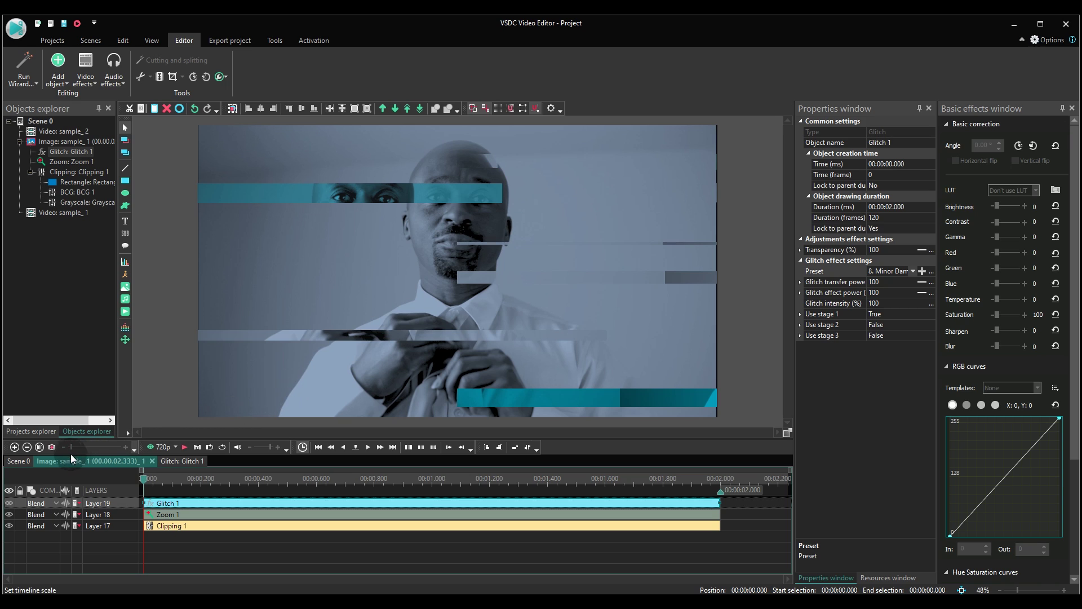
Step: Return to Scene 0, add a text object from the cursor position and draw its box about 1392 by 498 pixels over the man's chest
{"action": "left_click", "coordinate": [19, 461]}
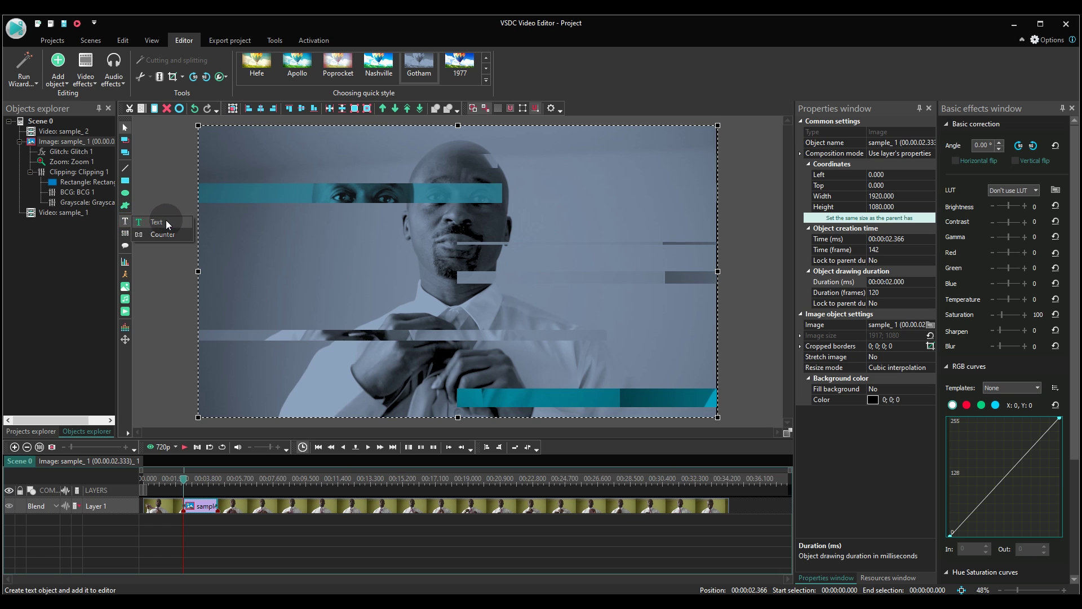
{"action": "left_click", "coordinate": [177, 224]}
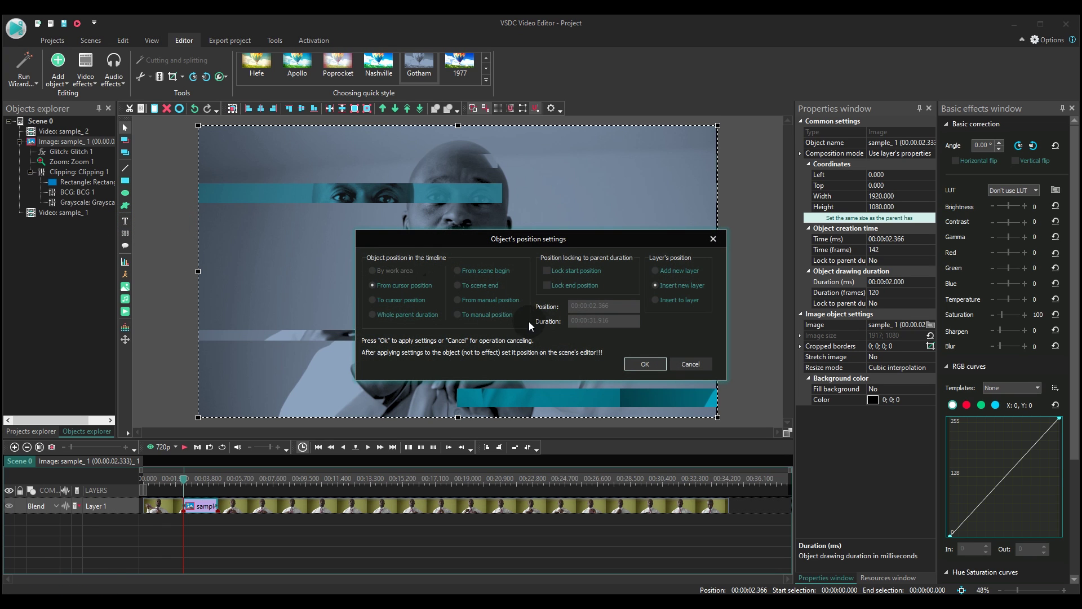
{"action": "left_click", "coordinate": [641, 365]}
{"action": "left_click_drag", "start_coordinate": [642, 370], "coordinate": [269, 237]}
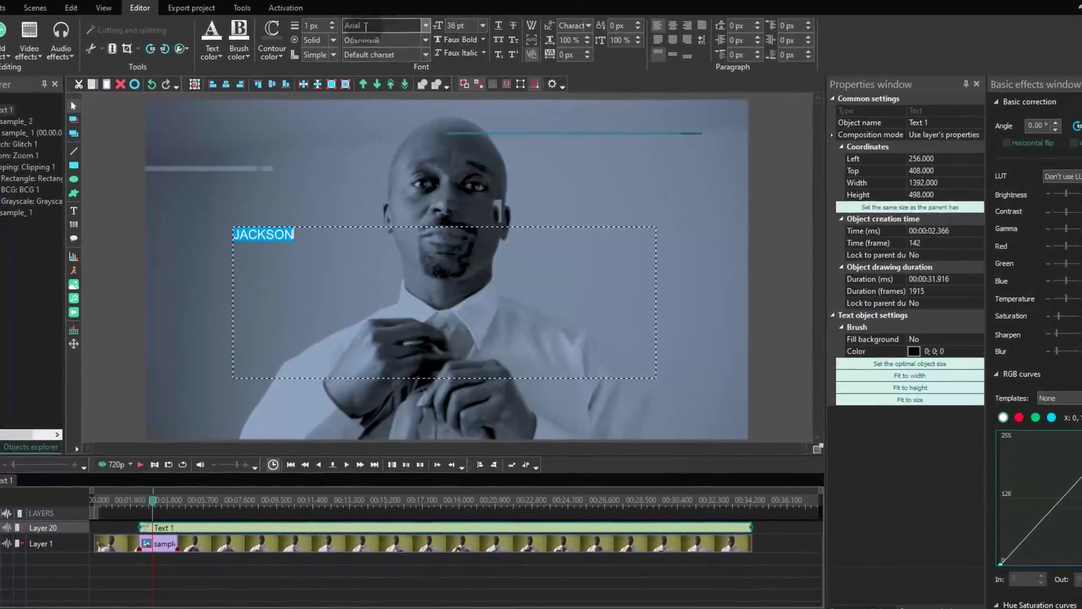
Step: Format the title text as HelveticaNeueCyr Black Italic, 168 pt, with -26 px character spacing, and trim its duration to 2 seconds to match the snapshot
{"action": "left_click", "coordinate": [428, 47]}
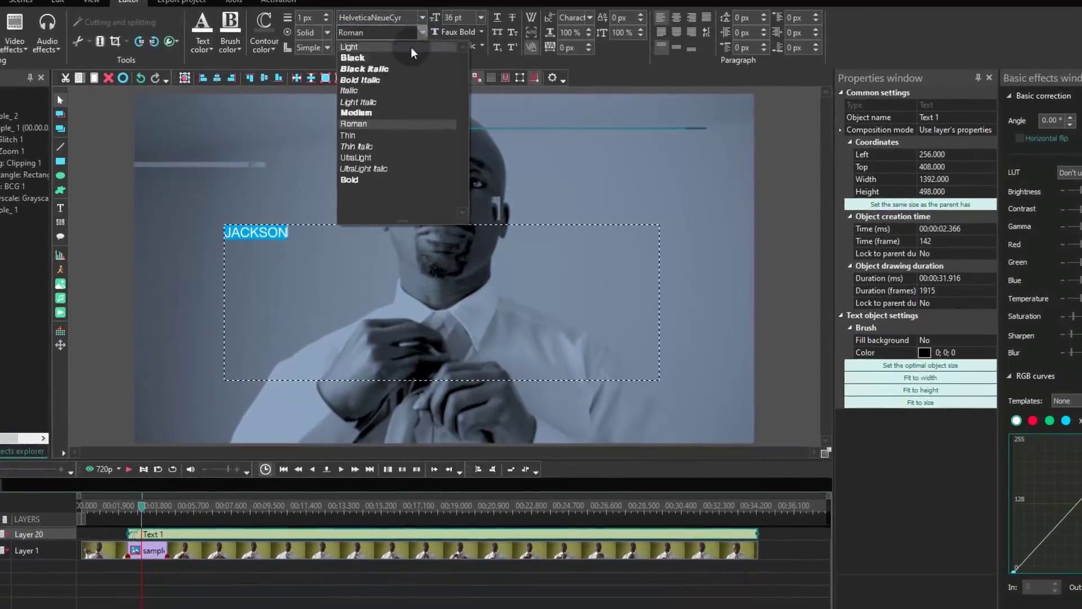
{"action": "left_click", "coordinate": [372, 84]}
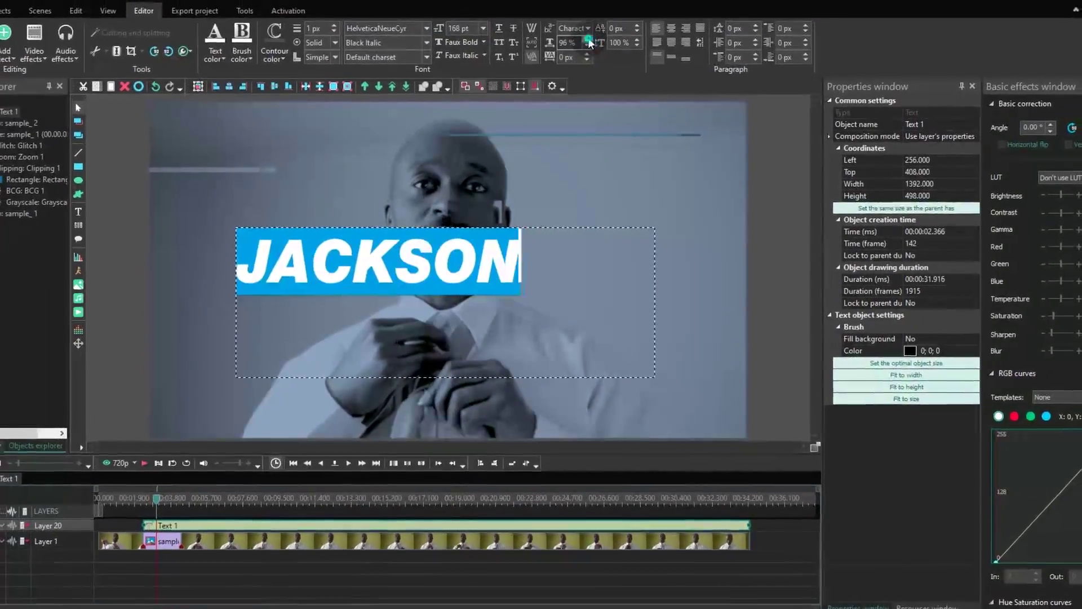
{"action": "left_click", "coordinate": [530, 26]}
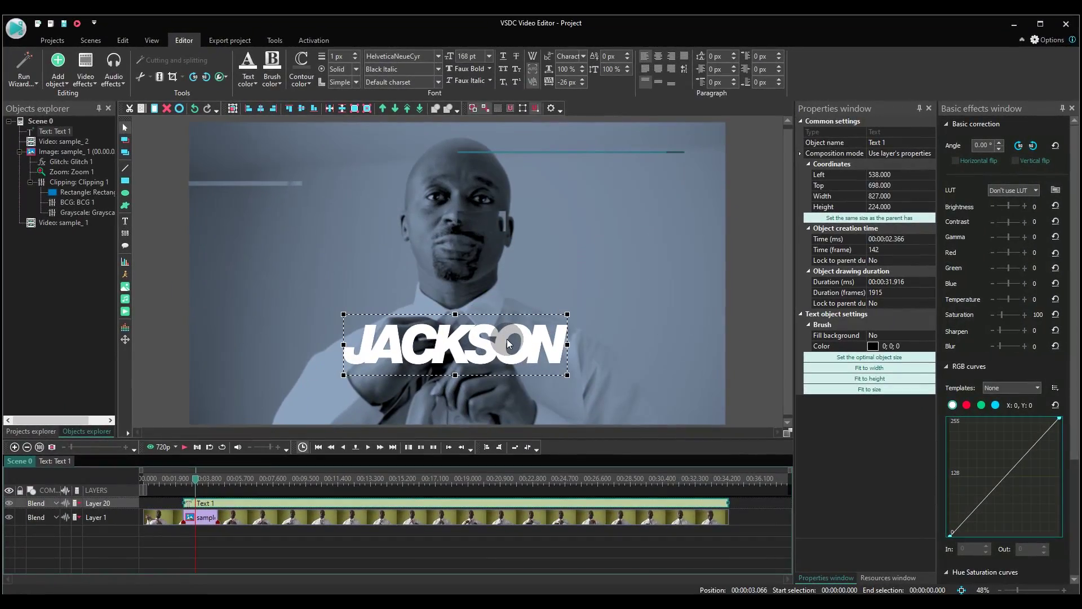
{"action": "left_click_drag", "start_coordinate": [635, 497], "coordinate": [282, 524]}
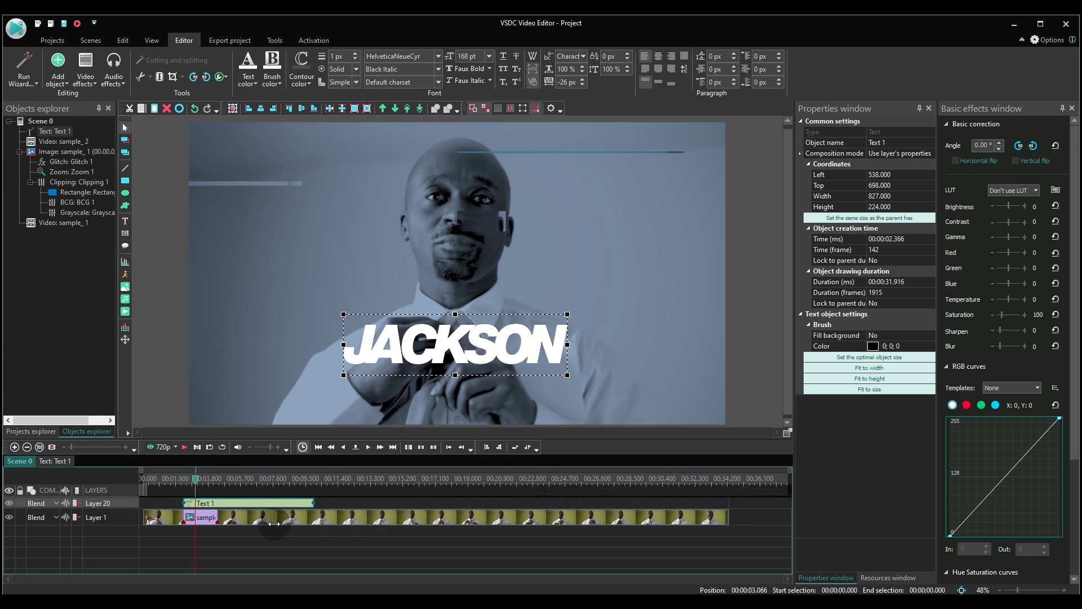
Step: Copy the Glitch effect from the snapshot image and paste it inside the title text object
{"action": "double_click", "coordinate": [197, 524]}
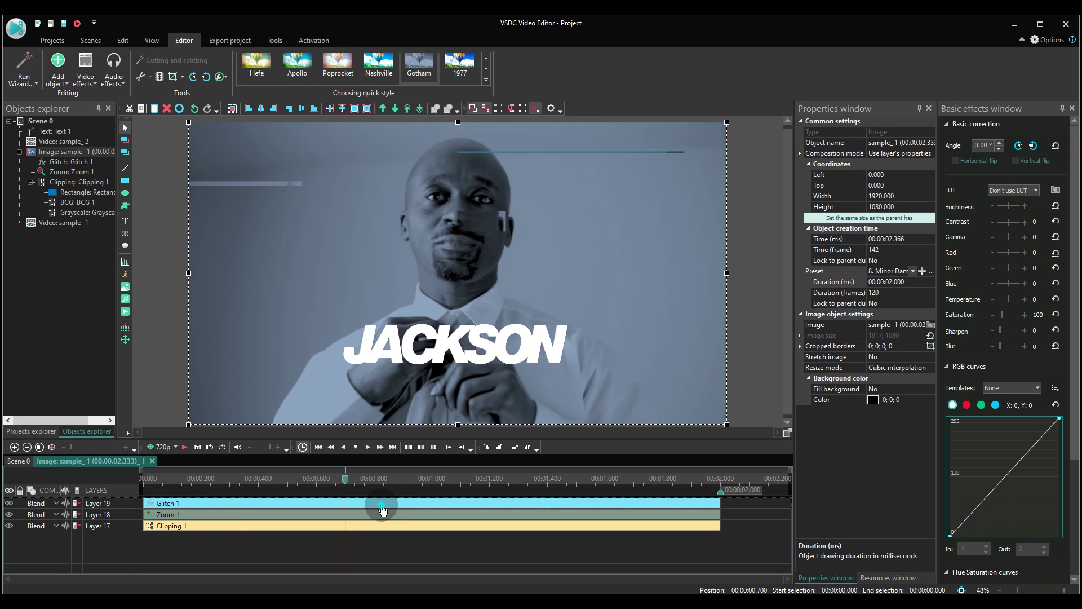
{"action": "left_click", "coordinate": [382, 505]}
{"action": "right_click", "coordinate": [380, 505]}
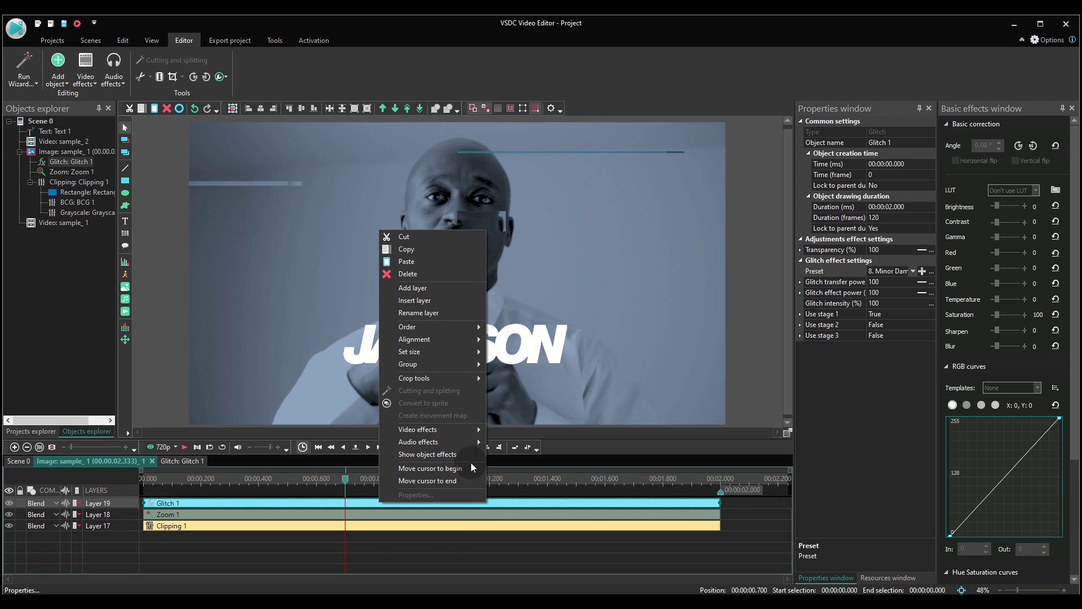
{"action": "left_click", "coordinate": [453, 251]}
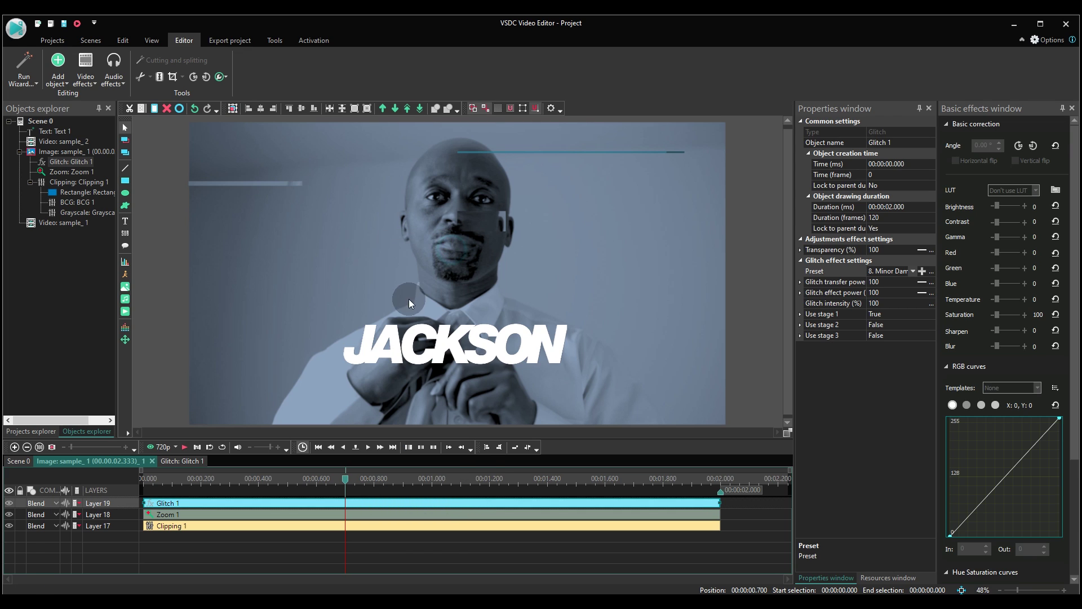
{"action": "left_click", "coordinate": [19, 461]}
{"action": "double_click", "coordinate": [205, 505]}
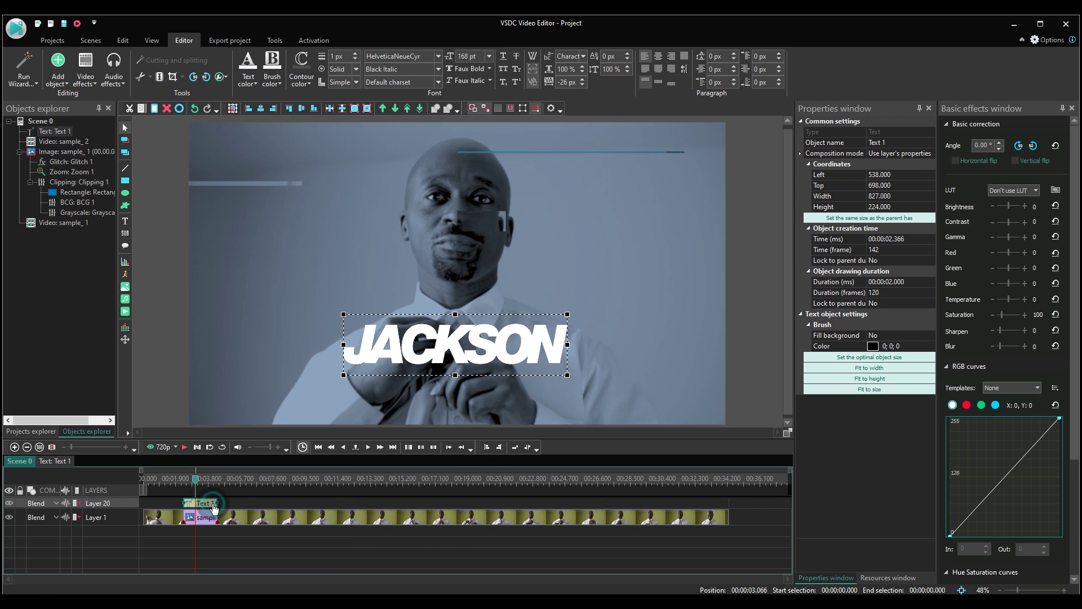
{"action": "right_click", "coordinate": [183, 505]}
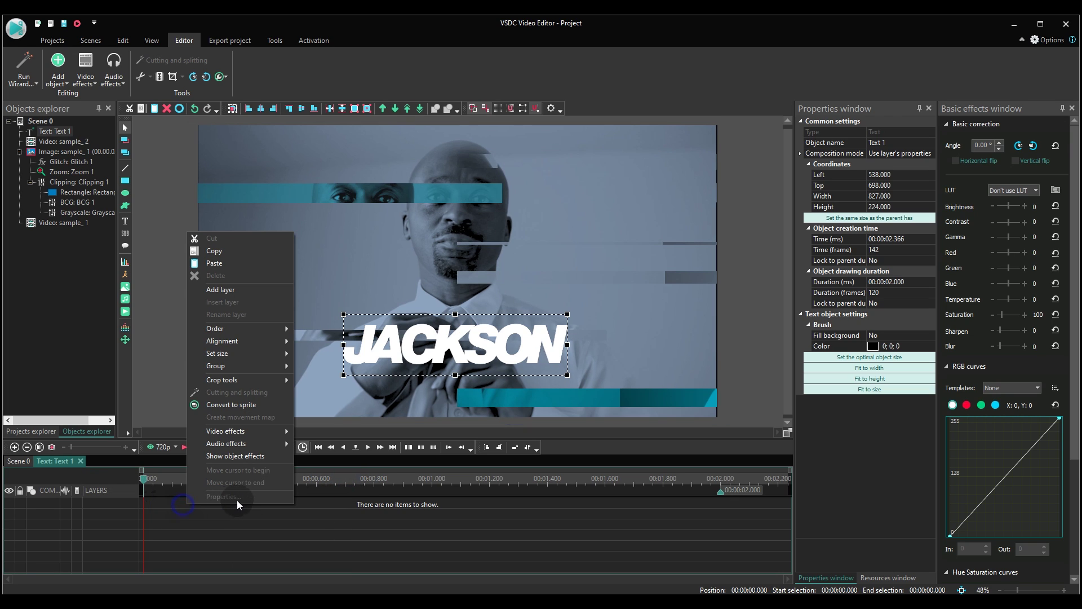
{"action": "left_click", "coordinate": [265, 261]}
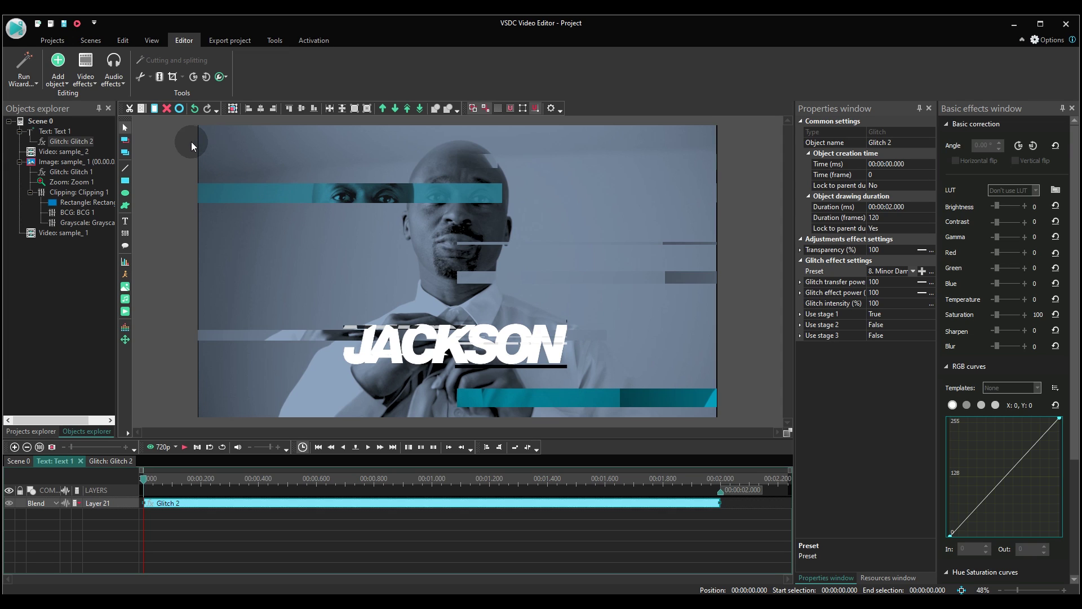
Step: Add a 1-second Diffuse FX transition to the title text and move it to the beginning of the text's timeline
{"action": "left_click", "coordinate": [89, 82]}
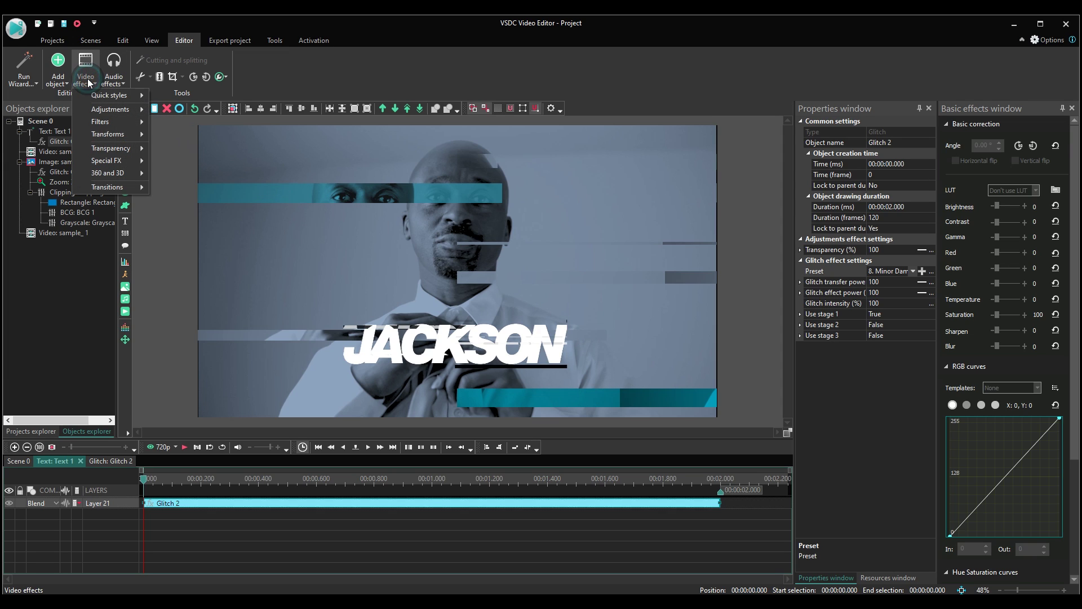
{"action": "left_click", "coordinate": [124, 187]}
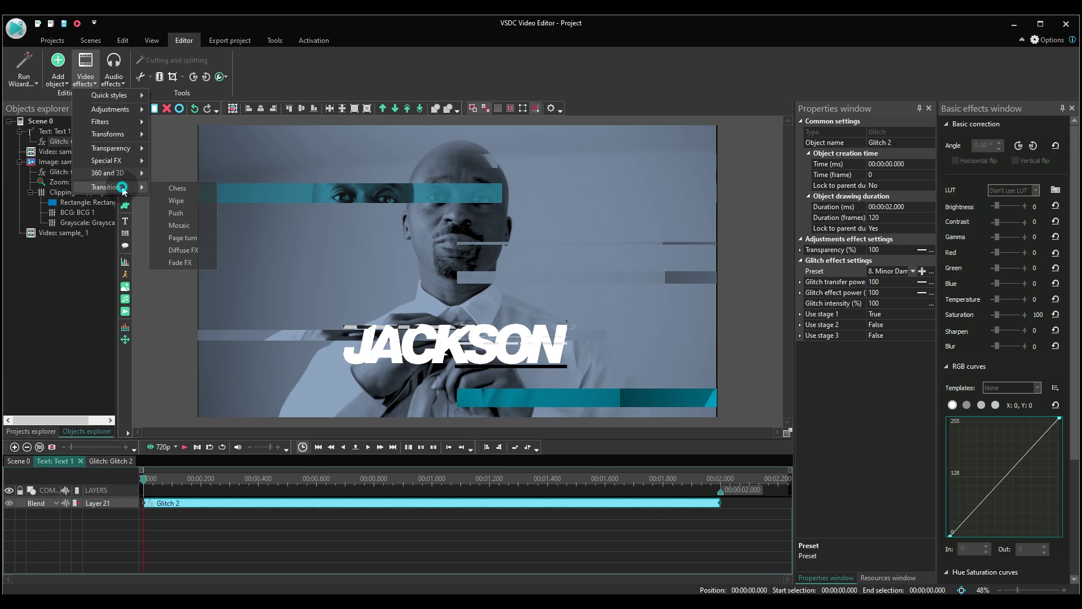
{"action": "left_click", "coordinate": [210, 246]}
{"action": "key", "text": "Return"}
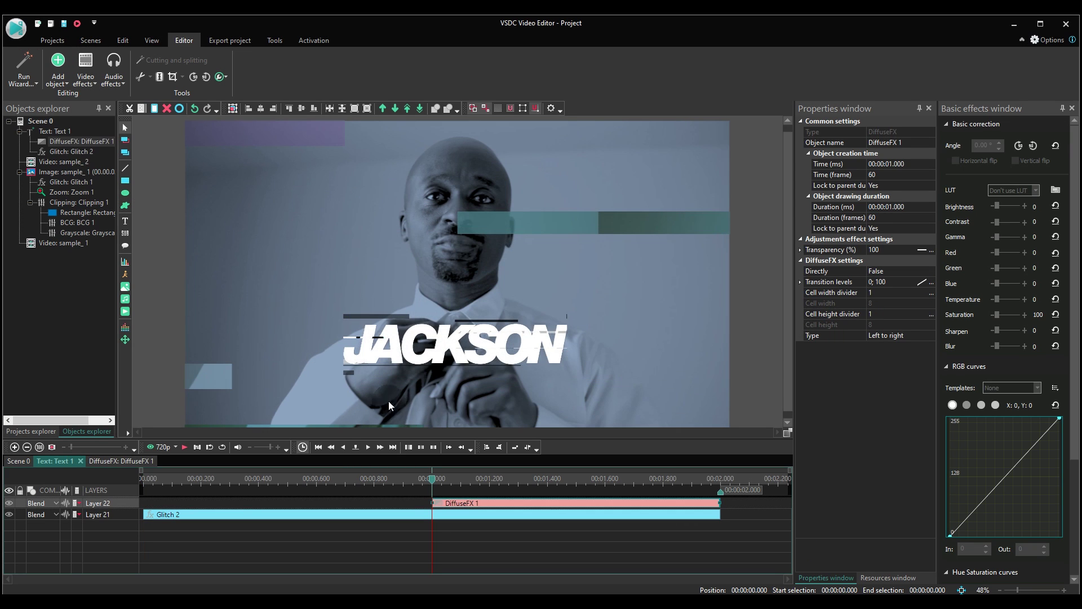
{"action": "left_click_drag", "start_coordinate": [557, 507], "coordinate": [244, 496]}
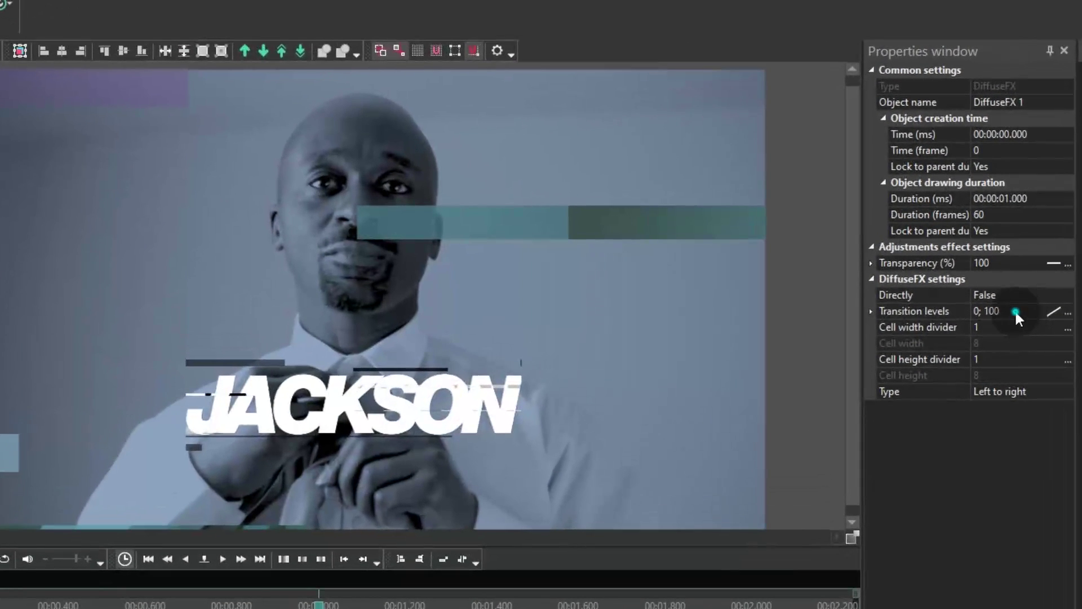
Step: Set the Diffuse FX transition levels to 100; 0 and its type to Top to bottom, and preview the title's appearance
{"action": "left_click", "coordinate": [891, 282]}
{"action": "key", "text": "ctrl+a"}
{"action": "type", "text": "100;0"}
{"action": "key", "text": "Return"}
{"action": "left_click", "coordinate": [1040, 392]}
{"action": "left_click", "coordinate": [1067, 391]}
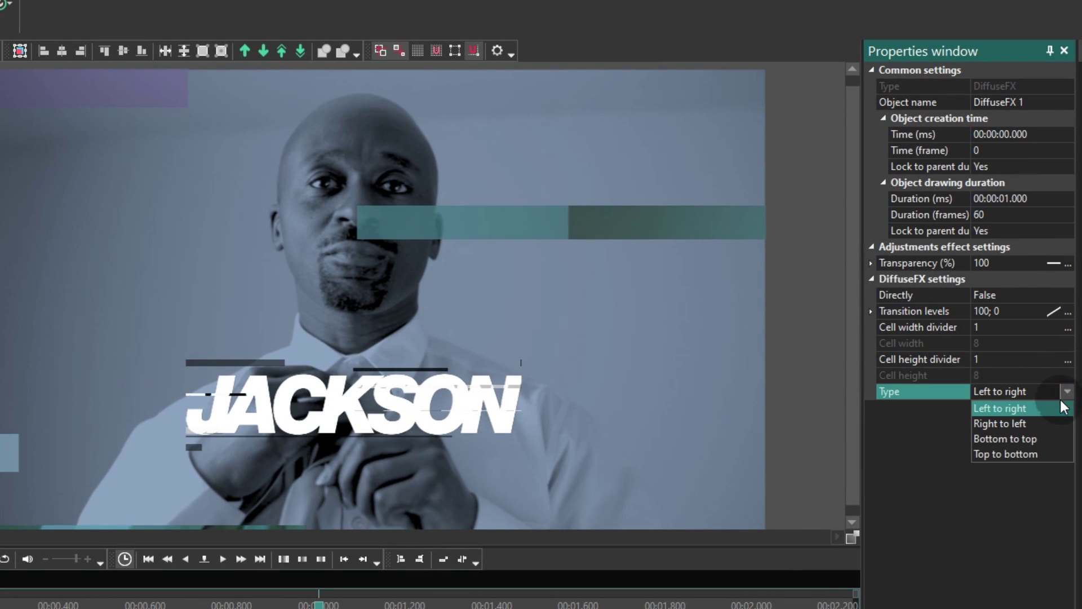
{"action": "left_click", "coordinate": [1016, 452]}
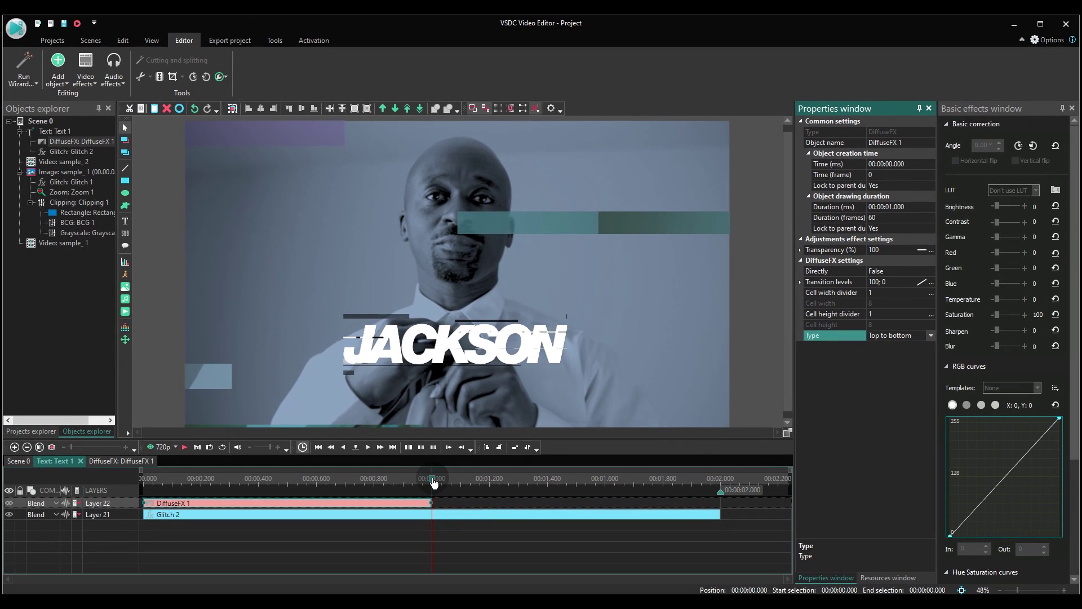
{"action": "key", "text": "space"}
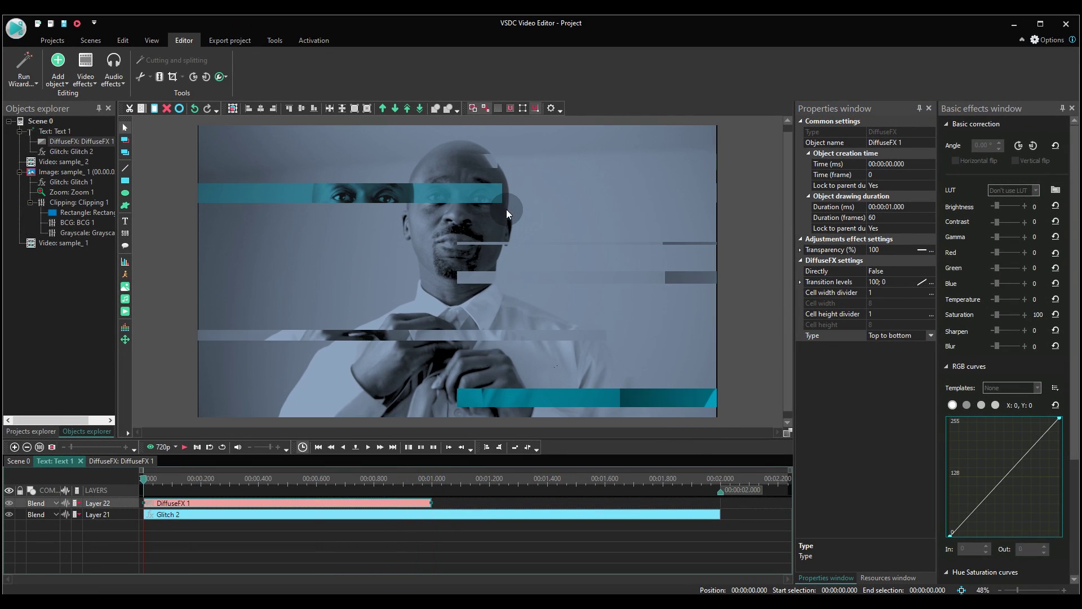